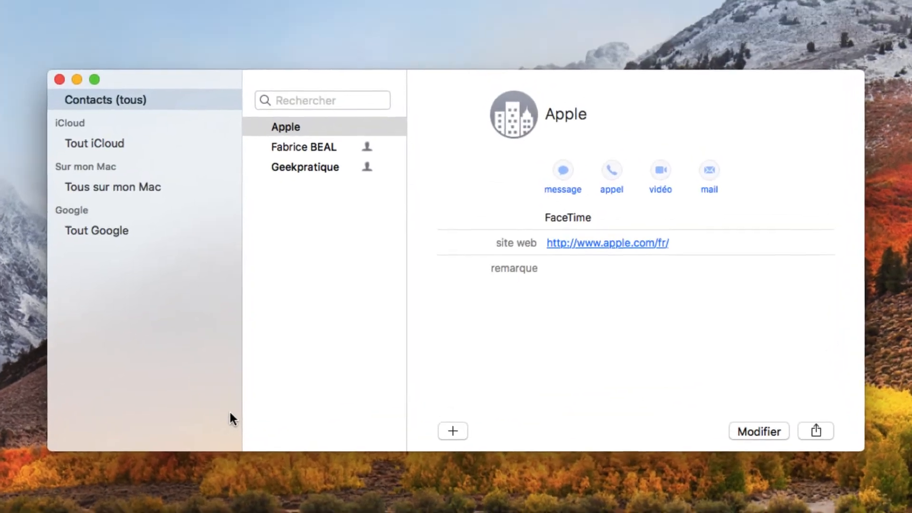
# Step: Preview two contact cards, then switch the sidebar from On My Mac to All iCloud
pyautogui.click(306, 173)
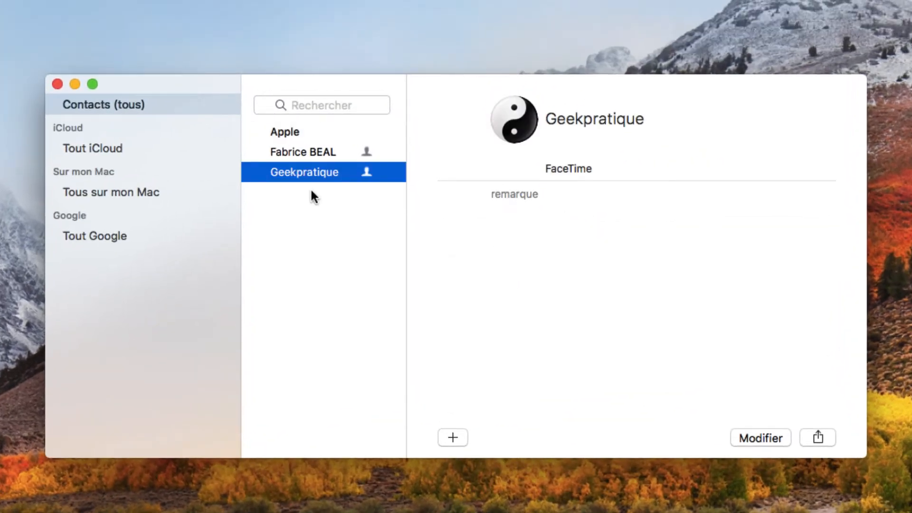
pyautogui.click(310, 152)
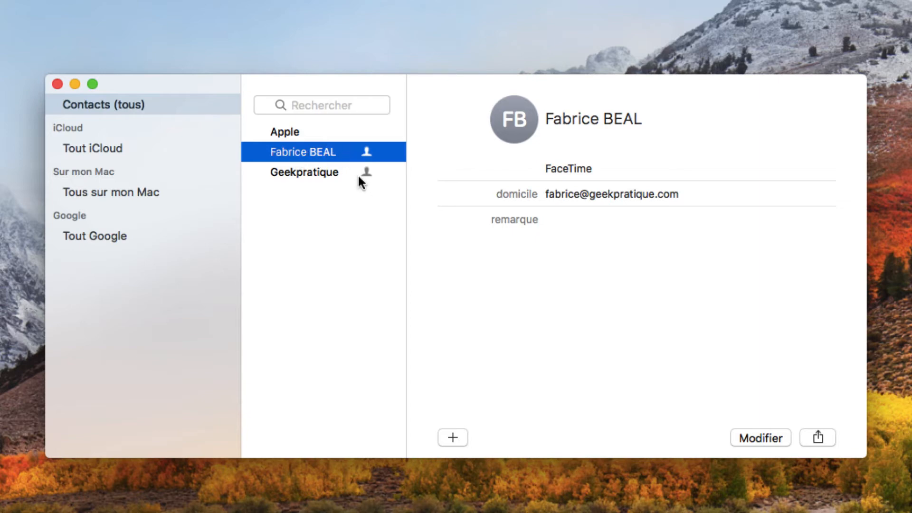
pyautogui.click(126, 149)
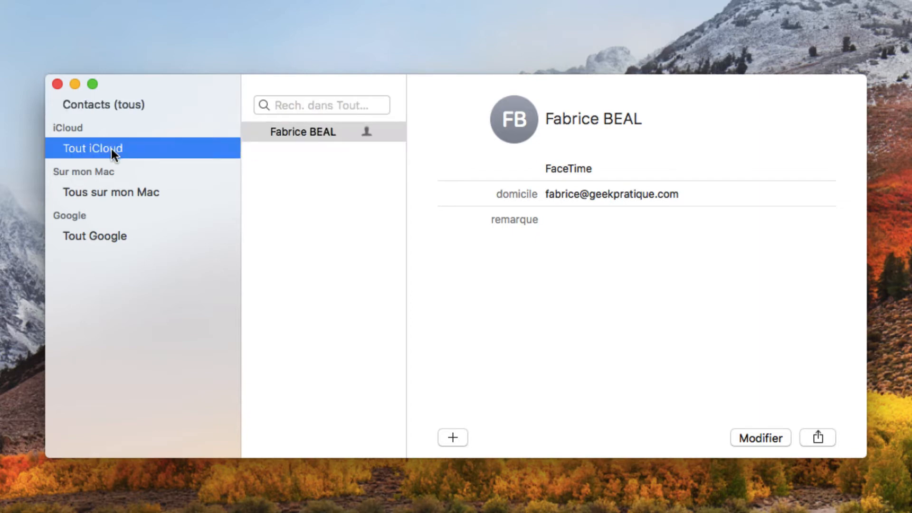
pyautogui.click(93, 191)
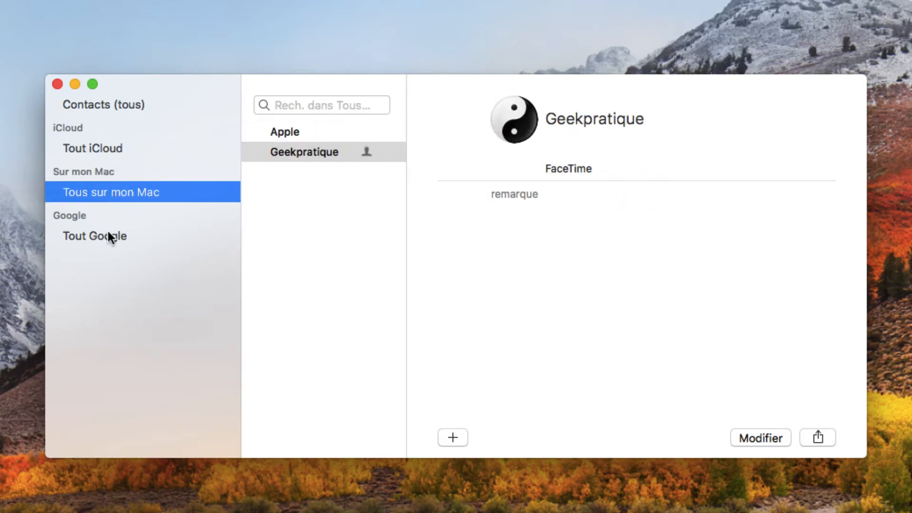
pyautogui.click(97, 150)
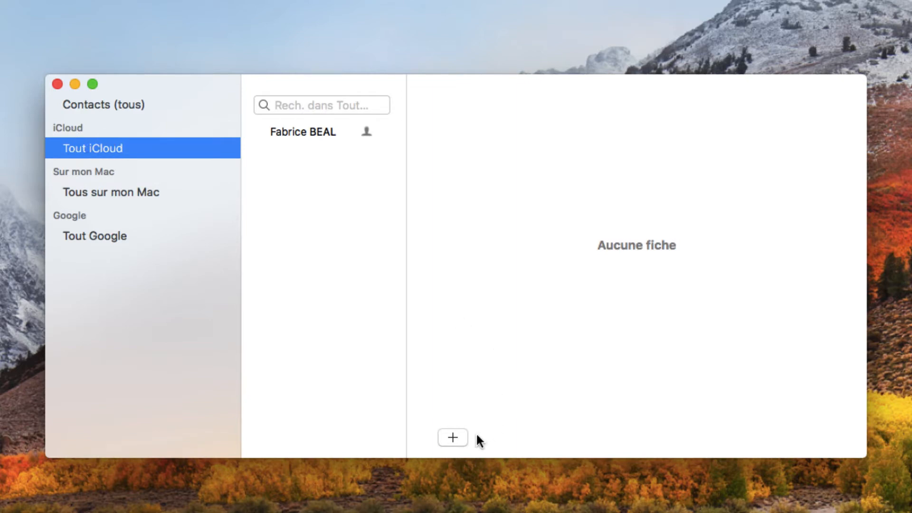
# Step: Create a new blank contact card and enter the first name
pyautogui.click(451, 436)
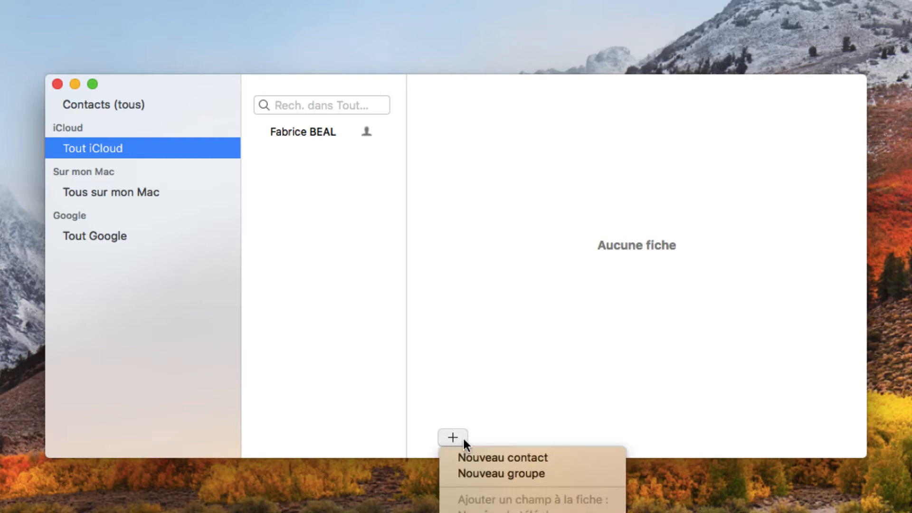
pyautogui.click(495, 458)
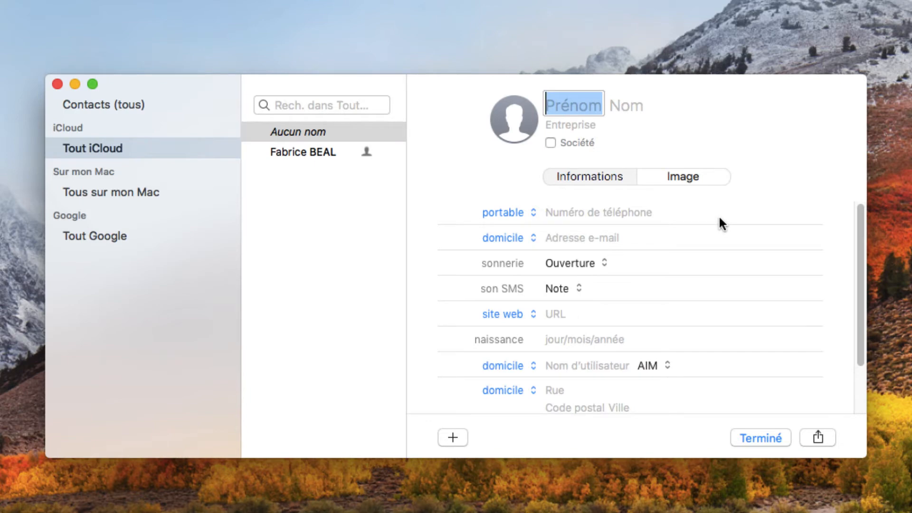
pyautogui.write('P')
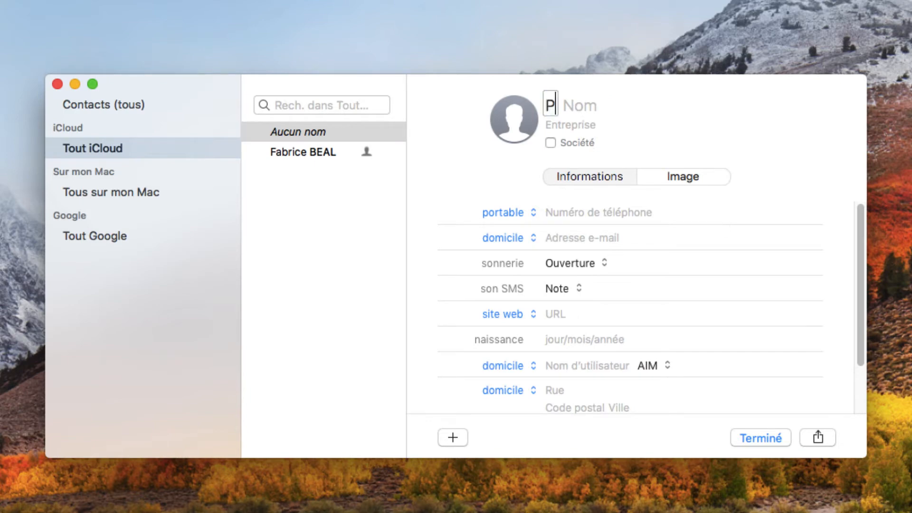
pyautogui.write('ierre')
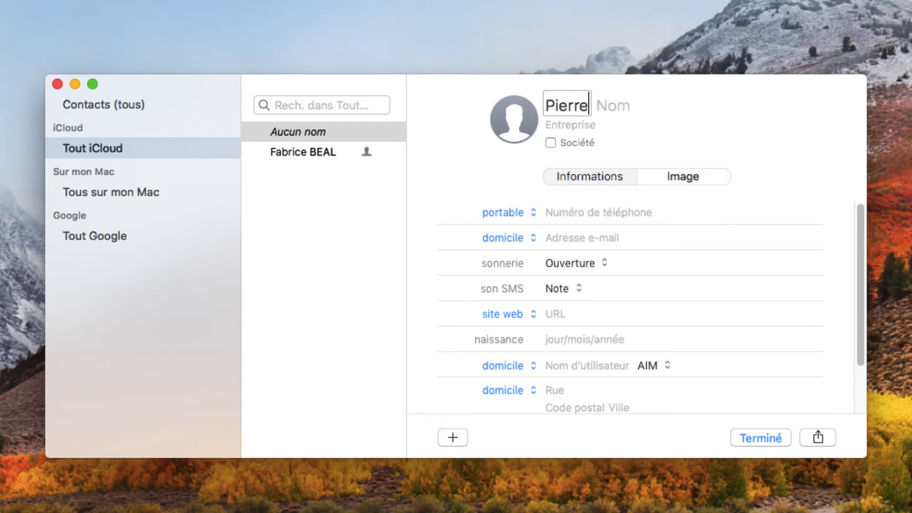
pyautogui.press('Tab')
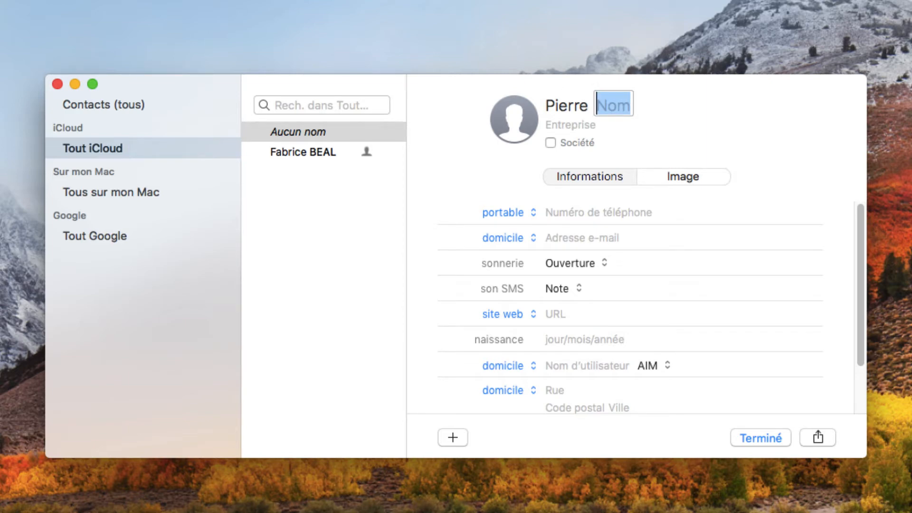
# Step: Enter the contact's last name and Electricien as the company
pyautogui.click(574, 122)
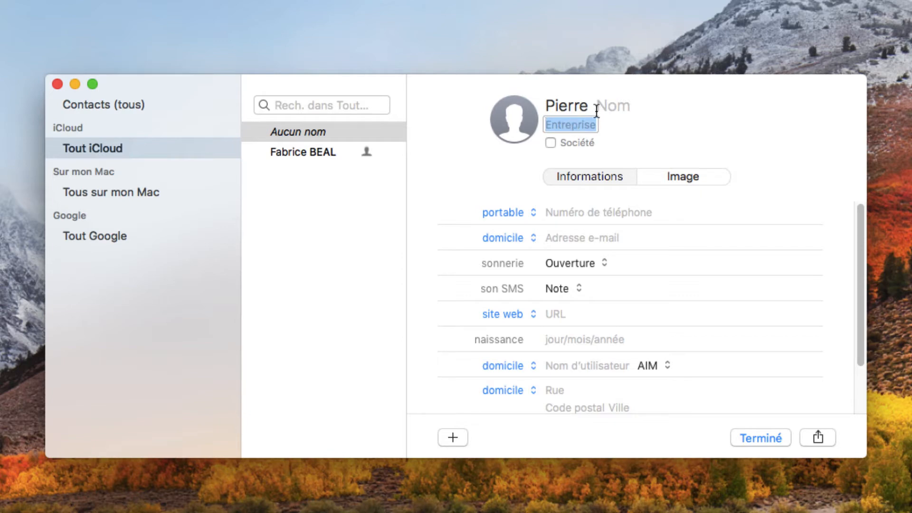
pyautogui.click(597, 109)
pyautogui.click(575, 126)
pyautogui.click(620, 106)
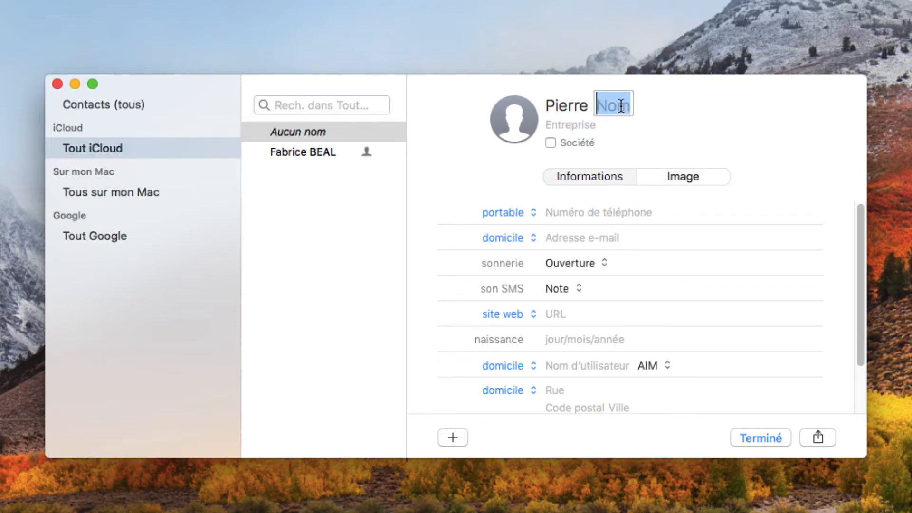
pyautogui.write('DUPON')
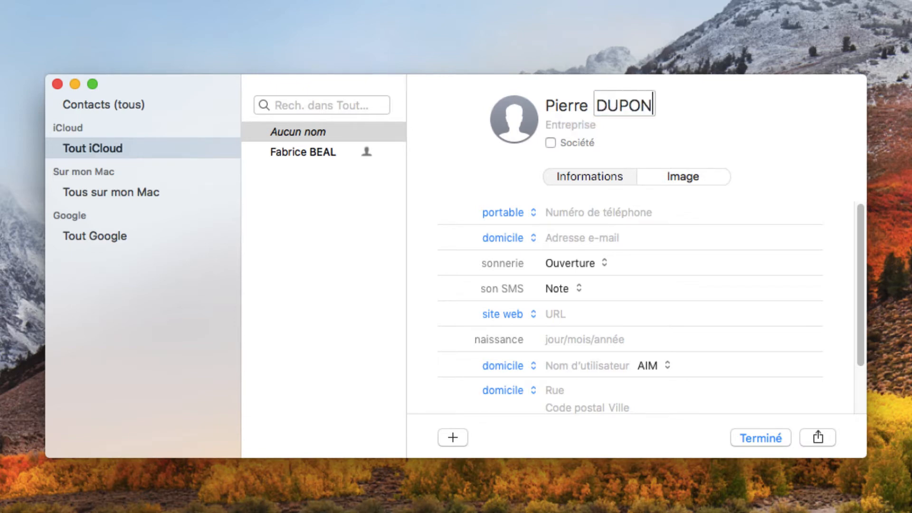
pyautogui.write('T')
pyautogui.click(590, 124)
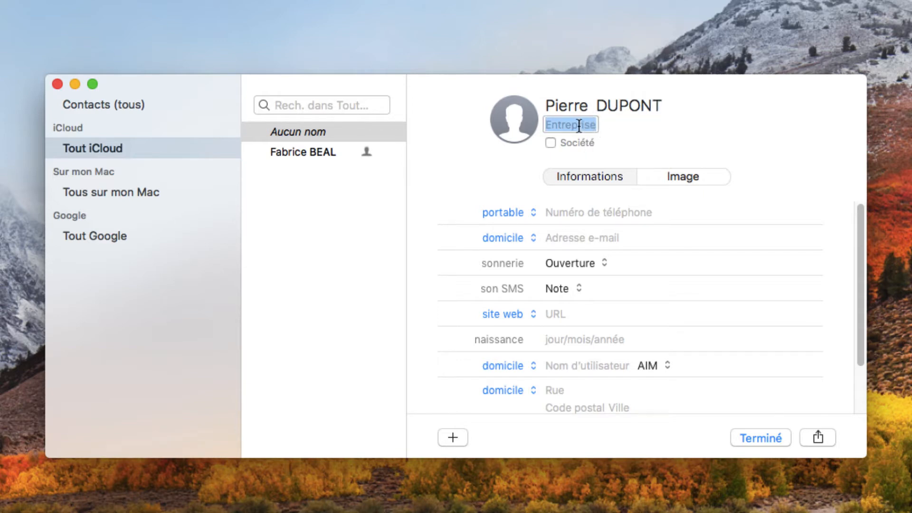
pyautogui.write('E')
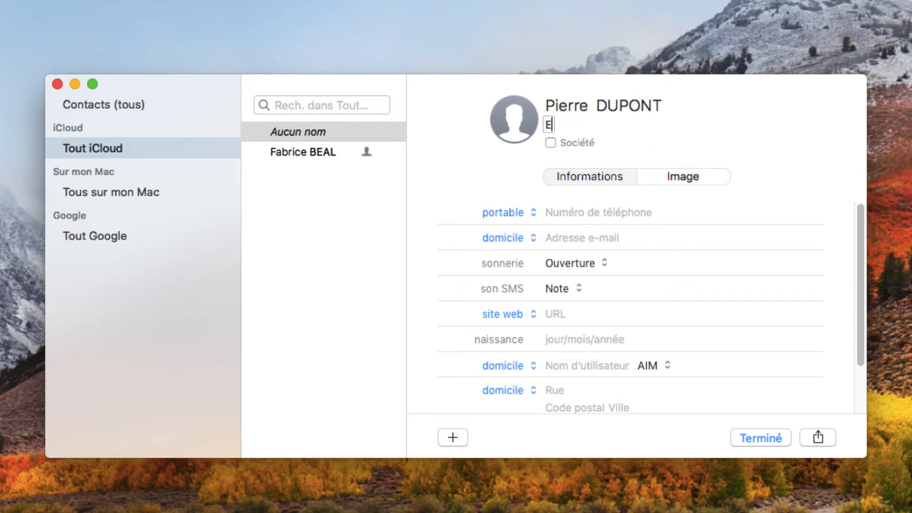
pyautogui.write('lectricien')
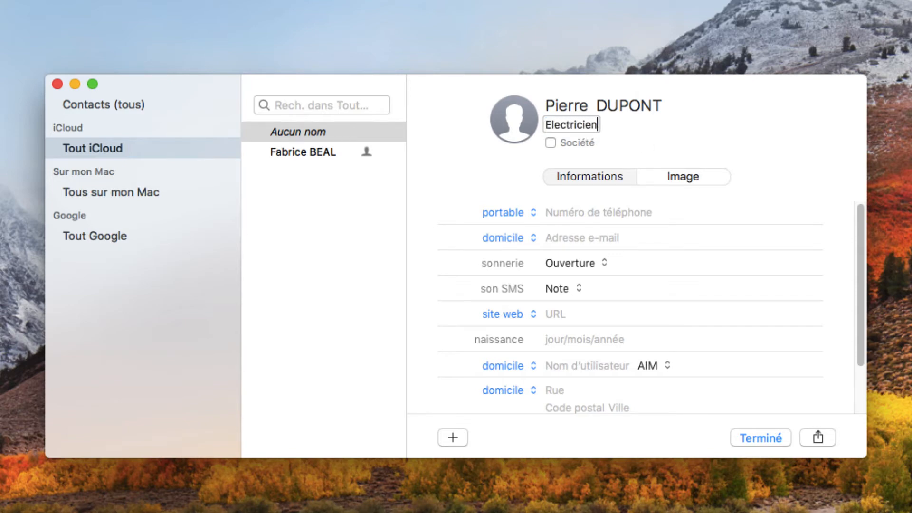
# Step: Toggle the company option and replace Electricien with Crédit Mutuel as the company
pyautogui.click(551, 141)
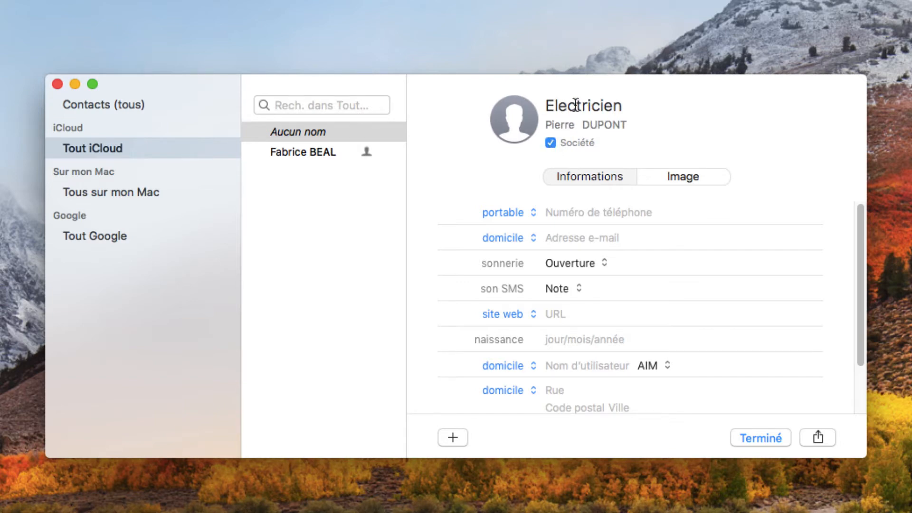
pyautogui.doubleClick(576, 105)
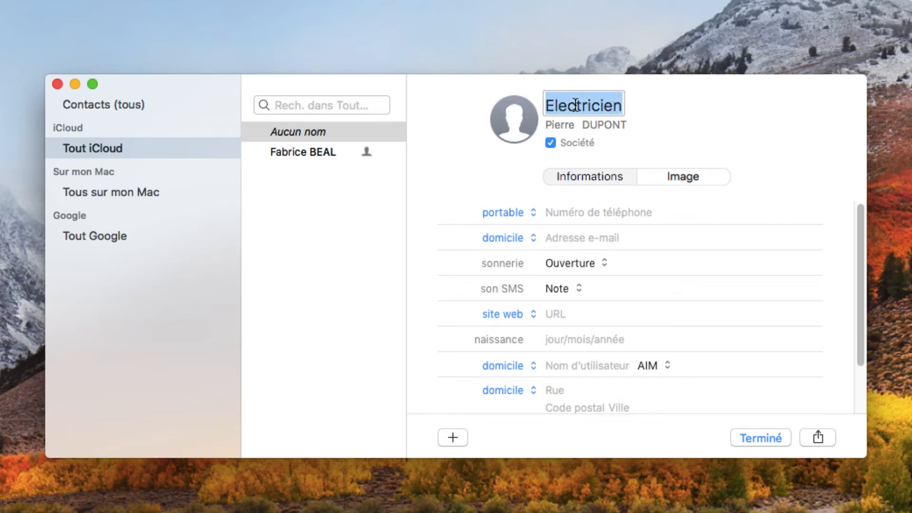
pyautogui.click(551, 143)
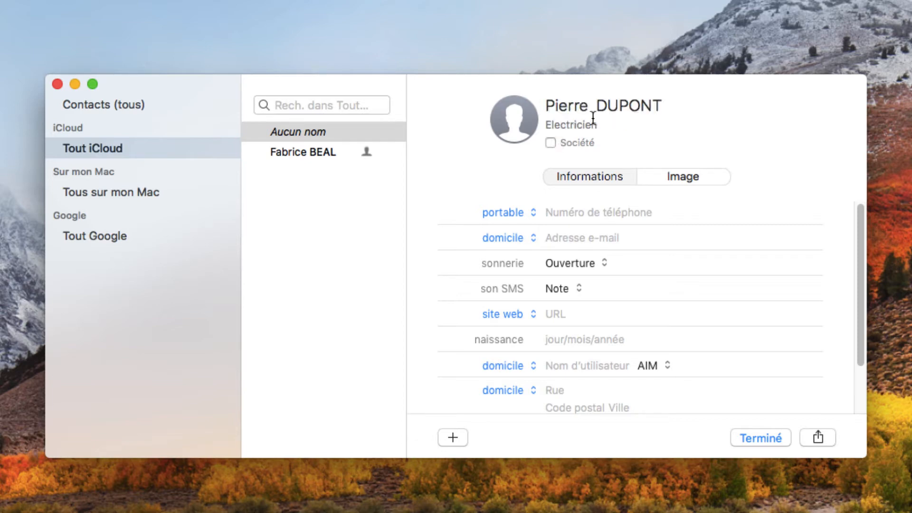
pyautogui.doubleClick(582, 124)
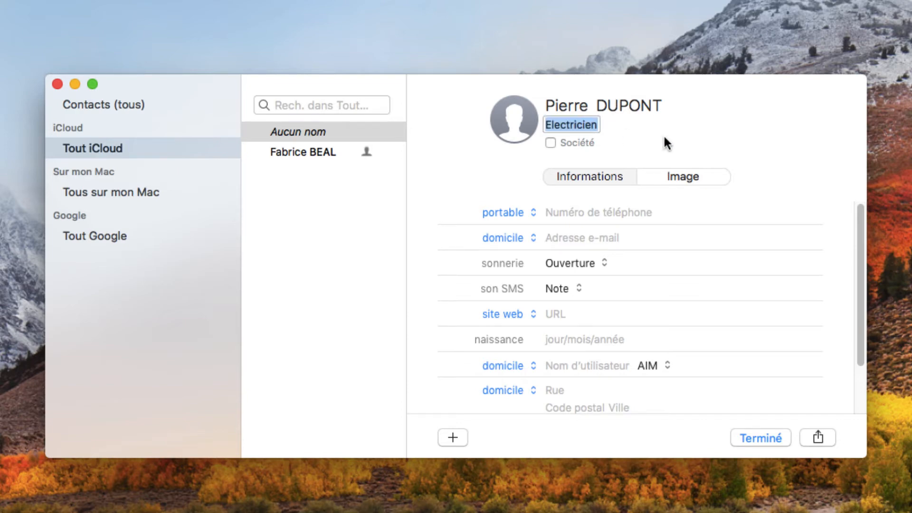
pyautogui.write('Cr')
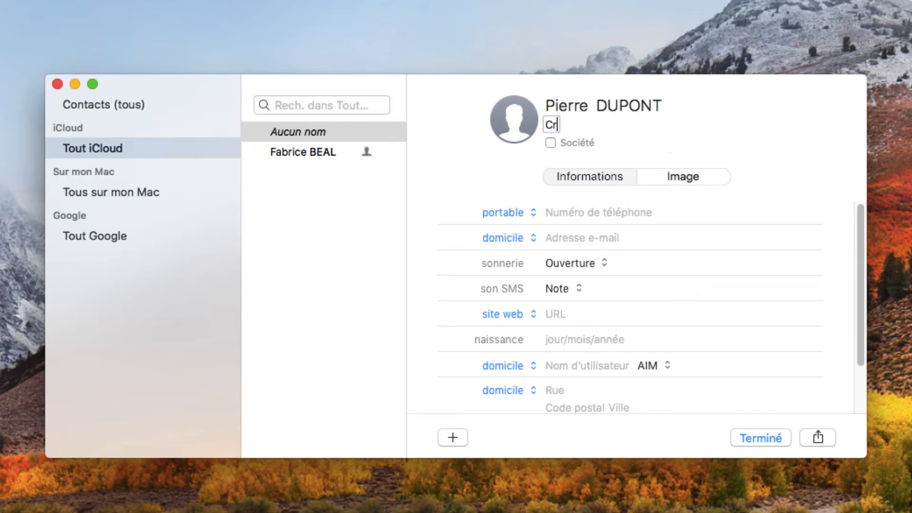
pyautogui.write('édit Mutuel')
pyautogui.press('Tab')
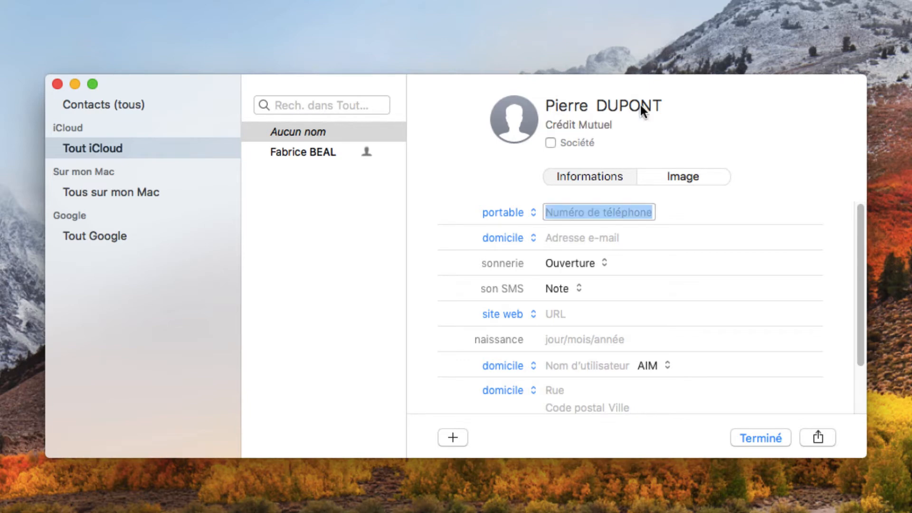
# Step: Switch the card back to a person and delete the company name entirely
pyautogui.click(550, 142)
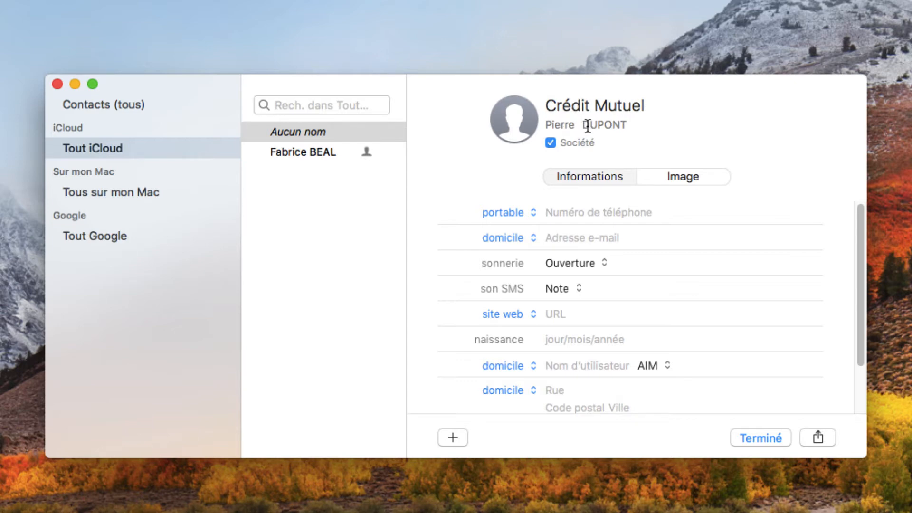
pyautogui.click(549, 142)
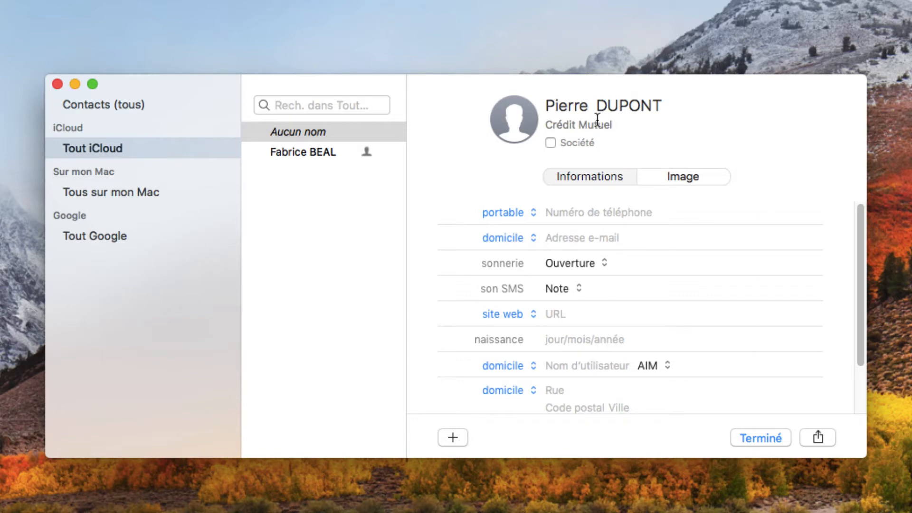
pyautogui.doubleClick(596, 123)
pyautogui.press('BackSpace')
pyautogui.press('BackSpace')
pyautogui.press('BackSpace')
pyautogui.press('BackSpace')
pyautogui.press('BackSpace')
pyautogui.press('BackSpace')
pyautogui.press('BackSpace')
pyautogui.press('BackSpace')
pyautogui.moveTo(728, 96); pyautogui.dragTo(728, 95)
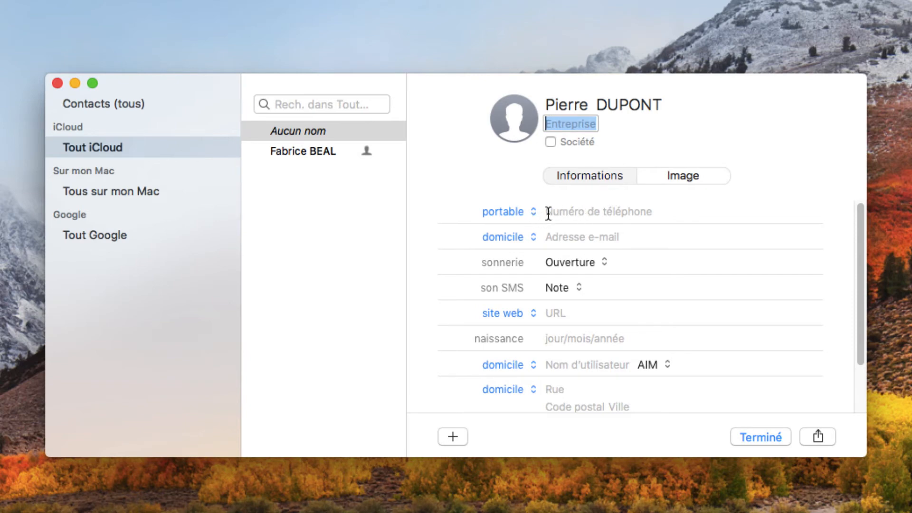
# Step: Enter the contact's mobile phone number in the portable field
pyautogui.click(595, 214)
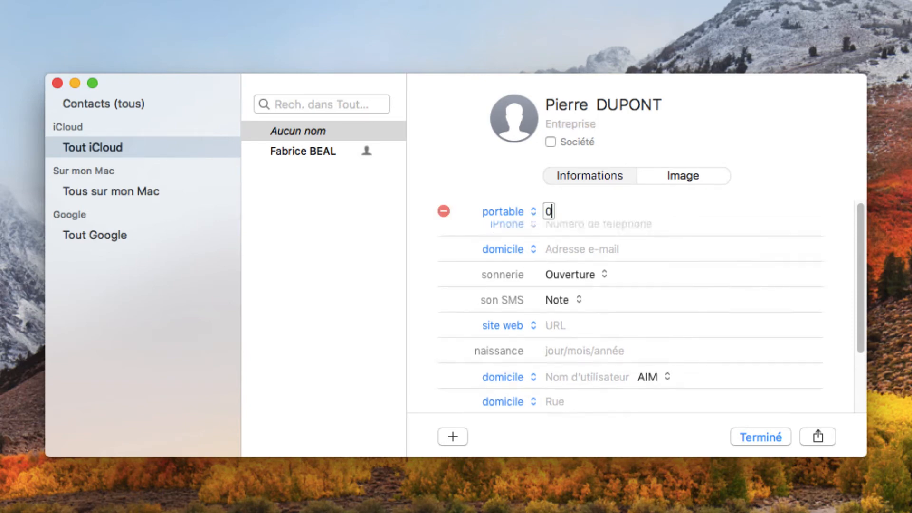
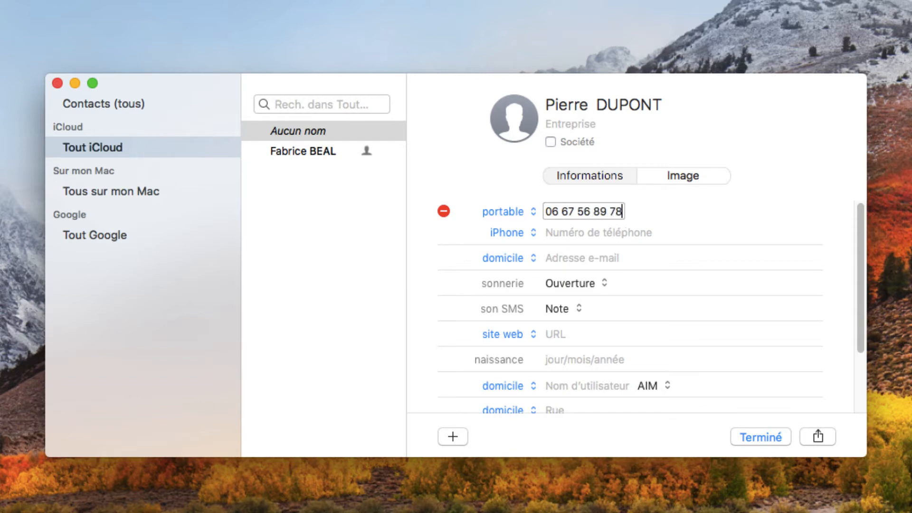
pyautogui.press('Tab')
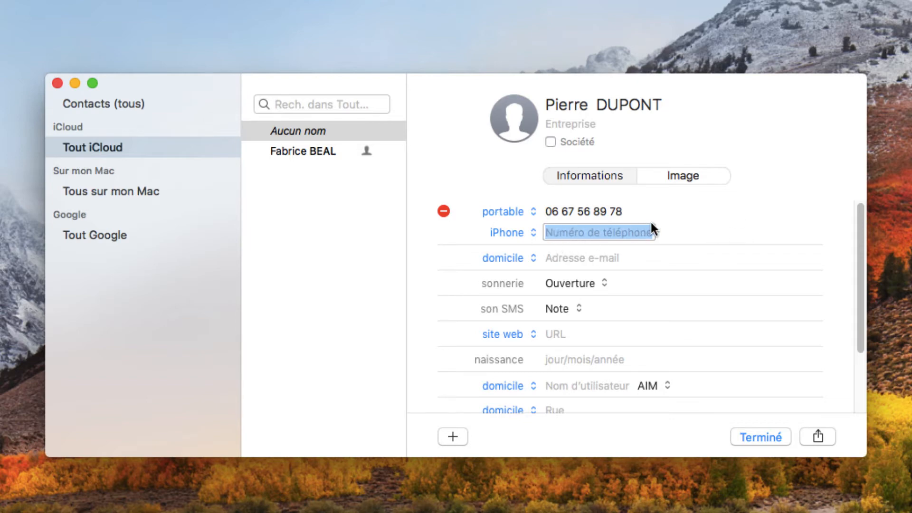
pyautogui.click(665, 213)
pyautogui.click(596, 211)
pyautogui.click(551, 211)
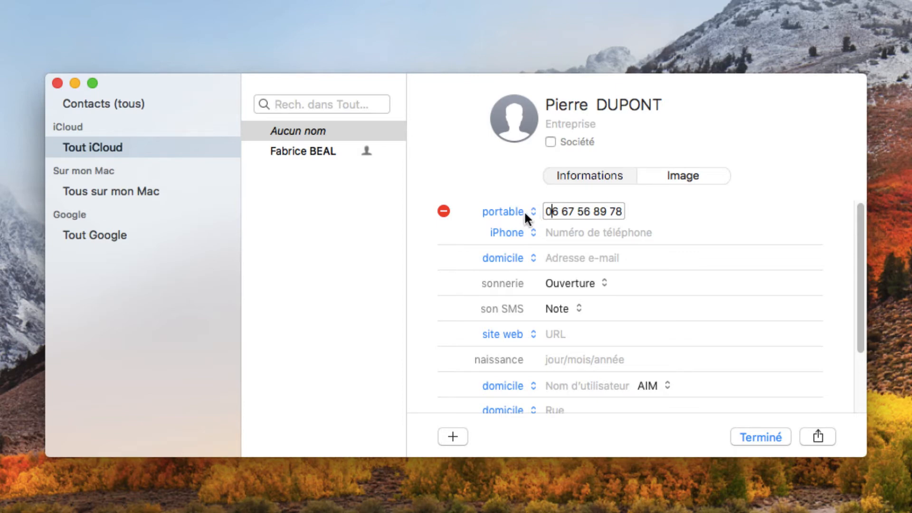
pyautogui.click(551, 232)
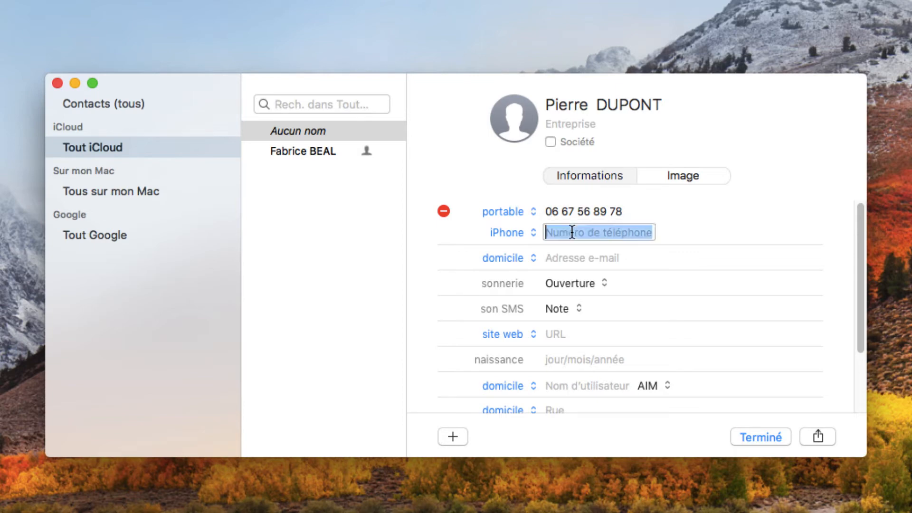
# Step: Change the phone label to iPhone, opening and cancelling the custom label dialog
pyautogui.click(525, 211)
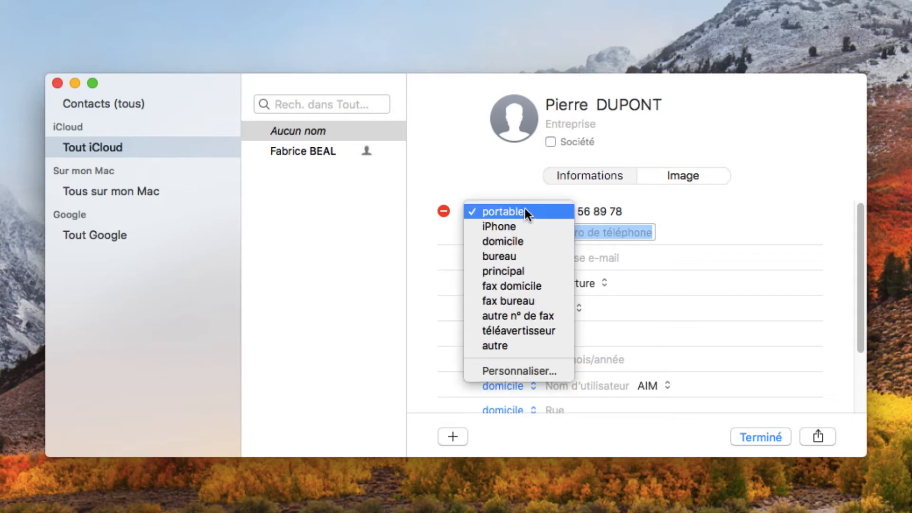
pyautogui.click(511, 224)
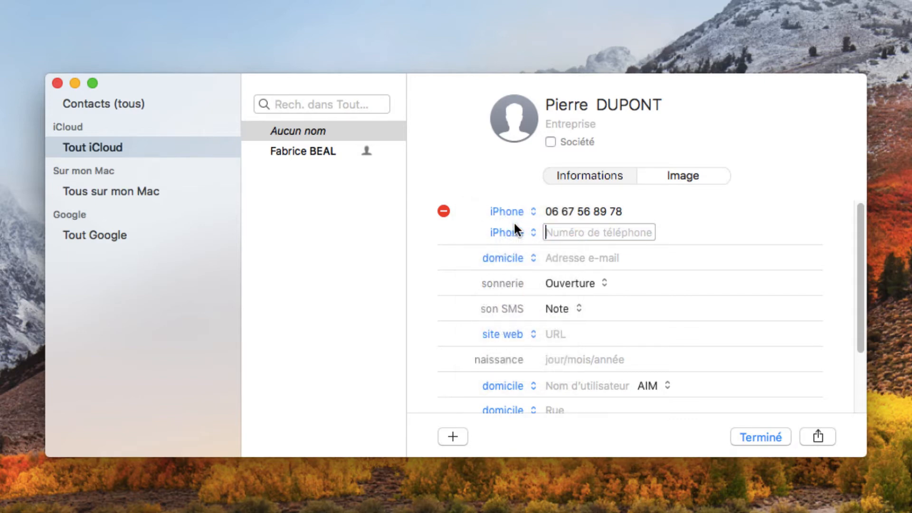
pyautogui.click(508, 211)
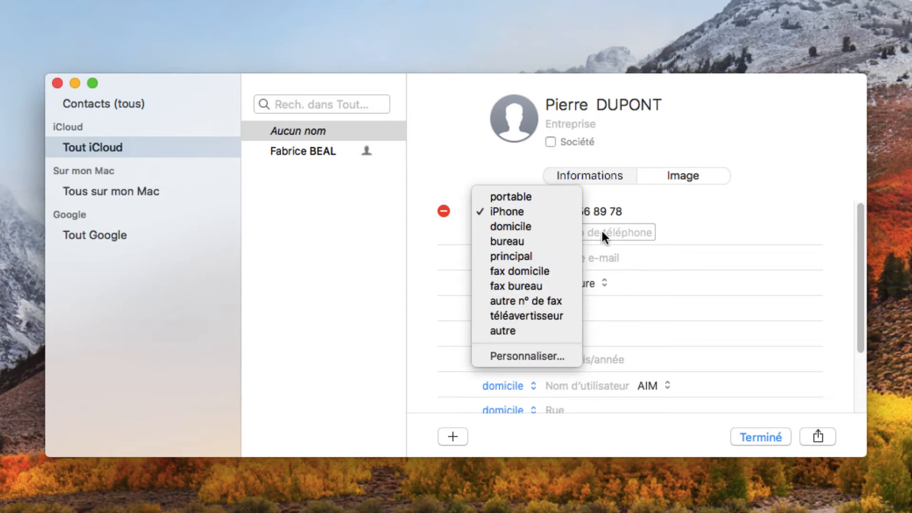
pyautogui.click(521, 352)
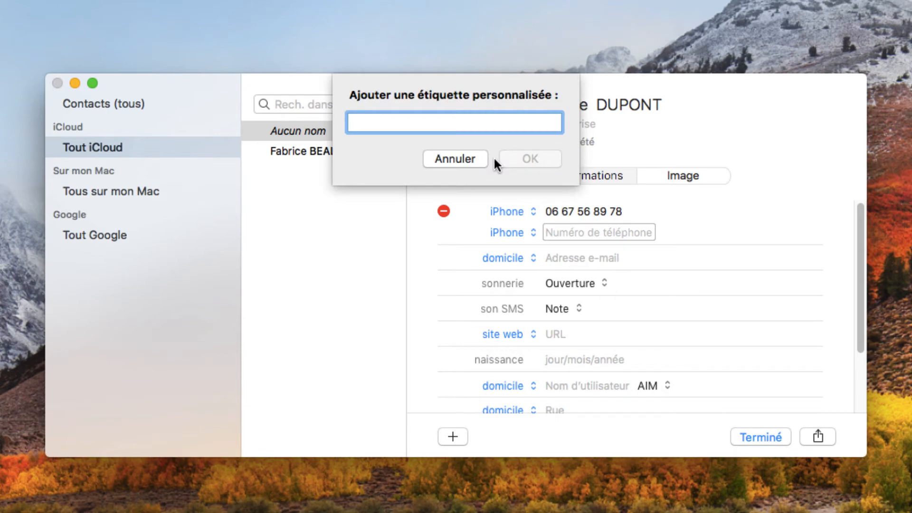
pyautogui.press('Escape')
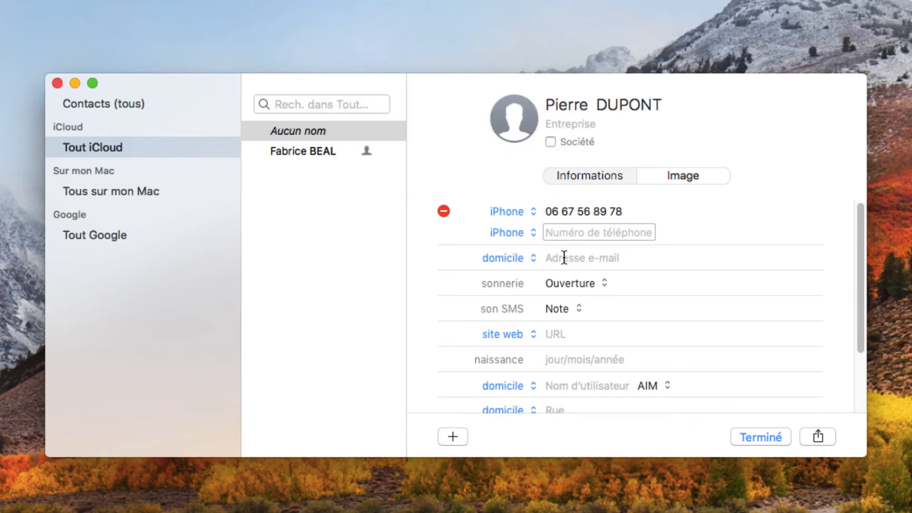
pyautogui.press('Tab')
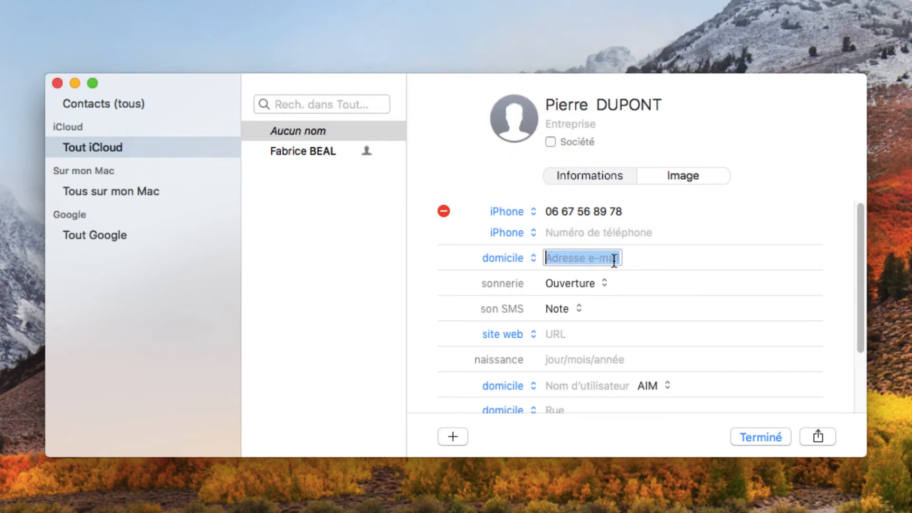
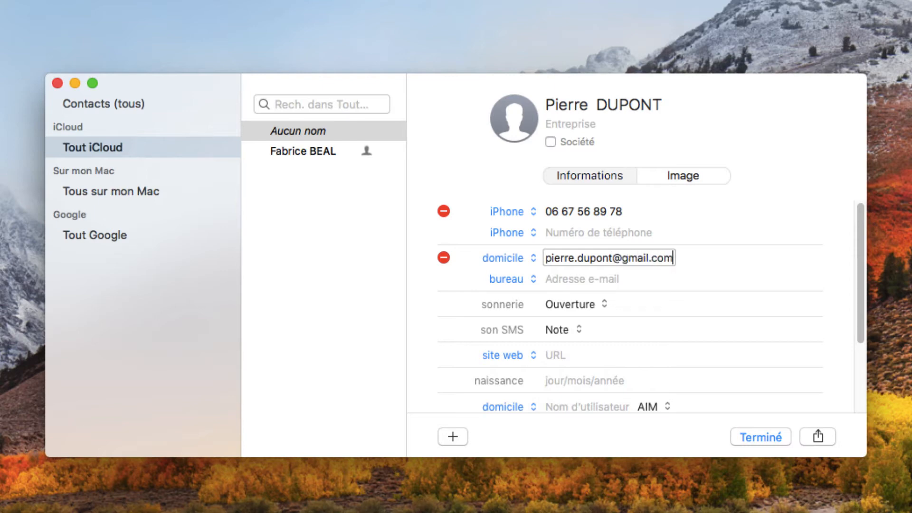
# Step: Type the contact's e-mail address, leaving its label as domicile
pyautogui.click(531, 254)
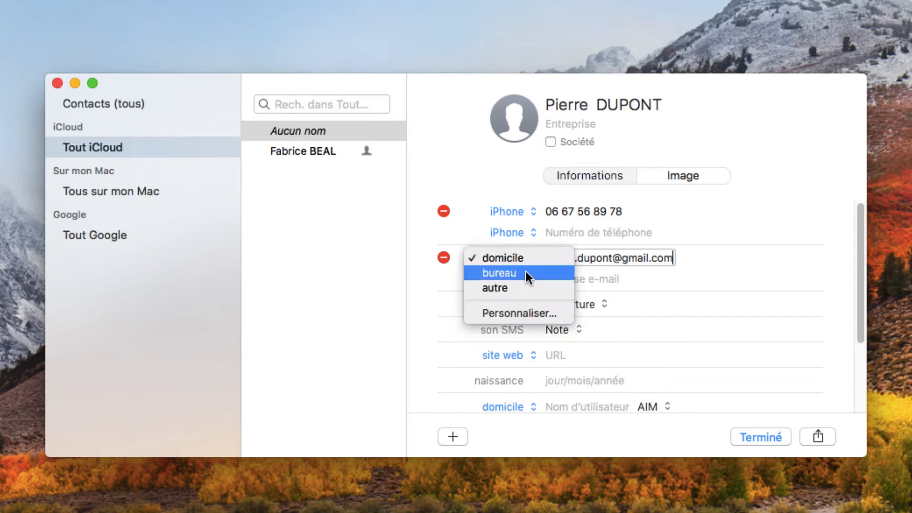
pyautogui.click(714, 218)
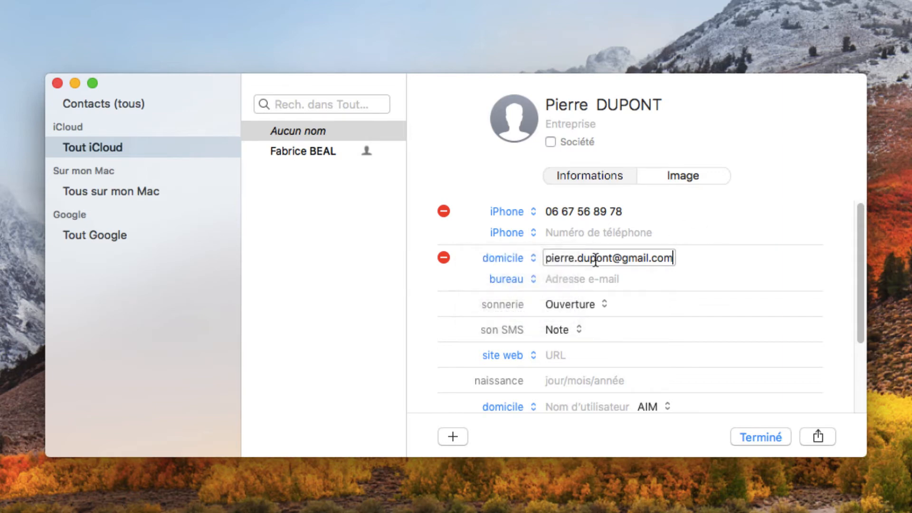
# Step: Try Bambou and Bonjour as text tones, settling on Impulsions
pyautogui.click(593, 304)
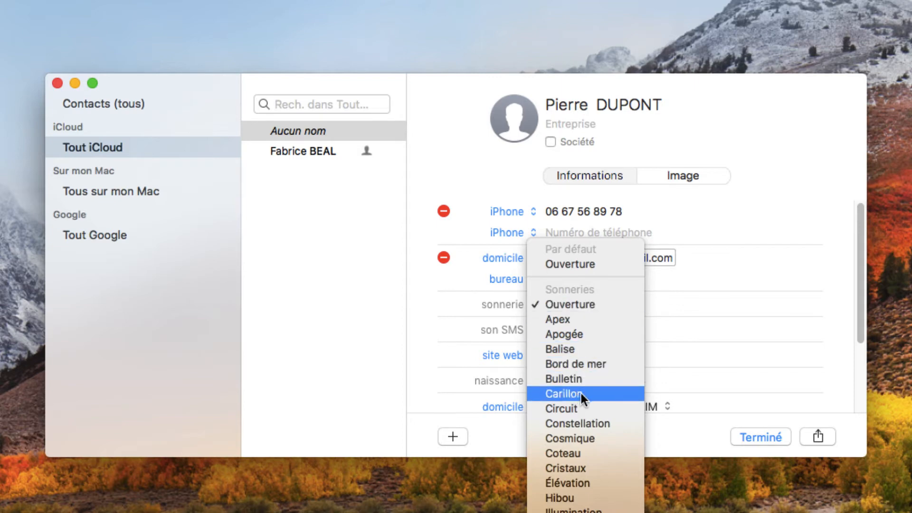
pyautogui.click(720, 236)
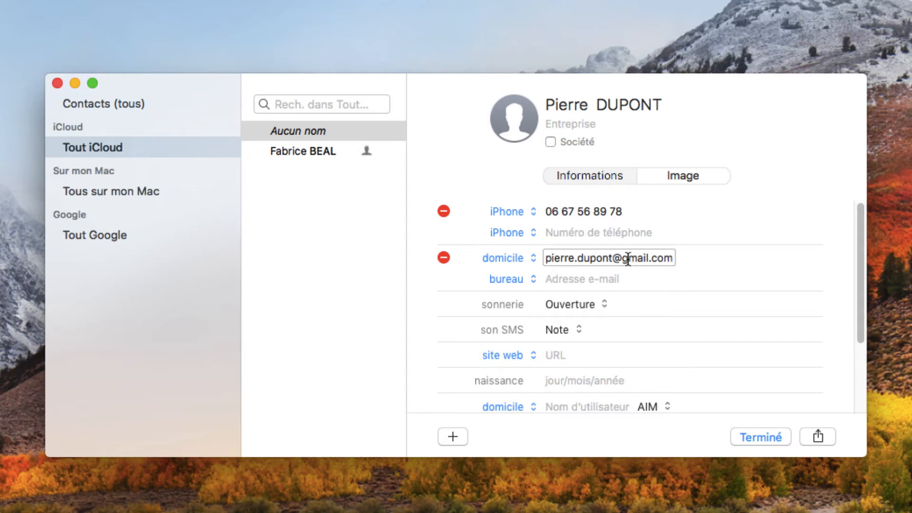
pyautogui.click(572, 304)
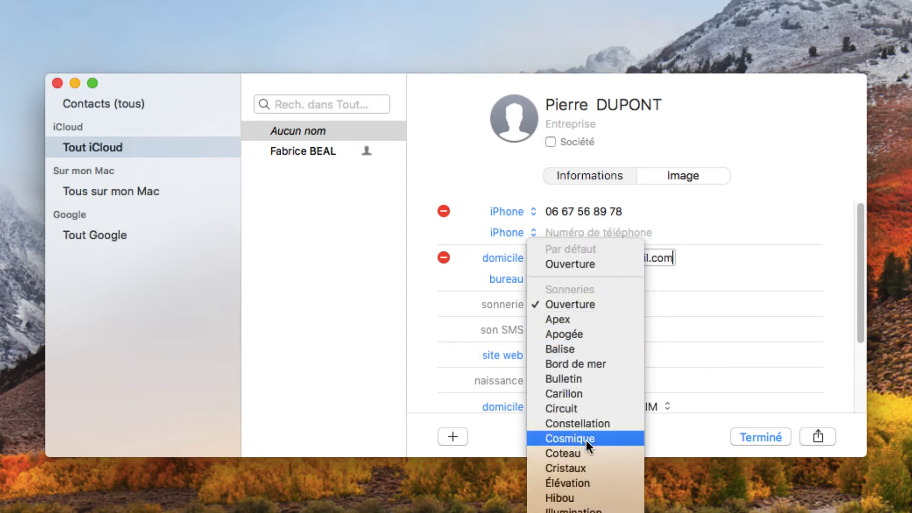
pyautogui.scroll(-10, 585, 380)
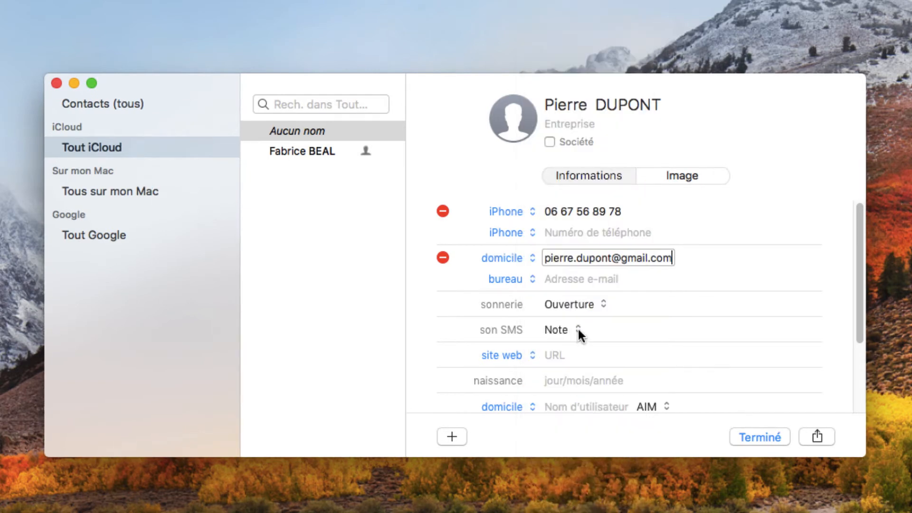
pyautogui.click(578, 327)
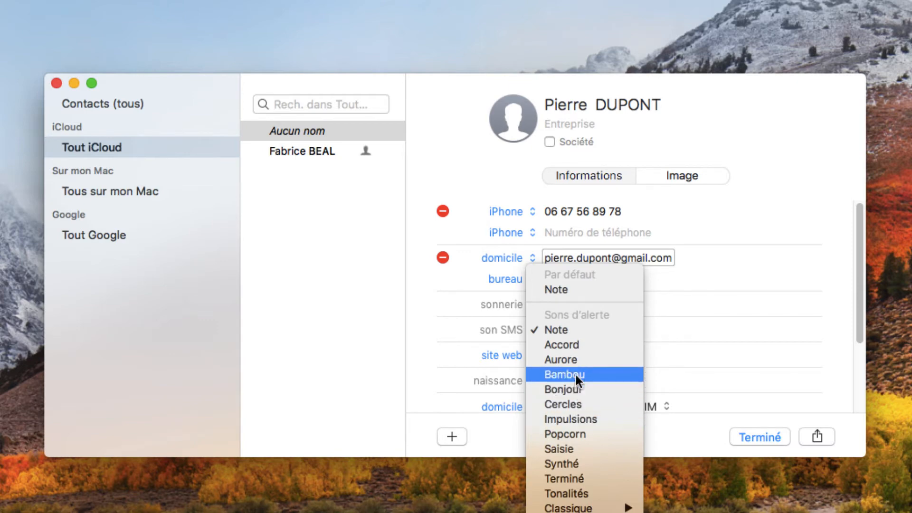
pyautogui.click(731, 230)
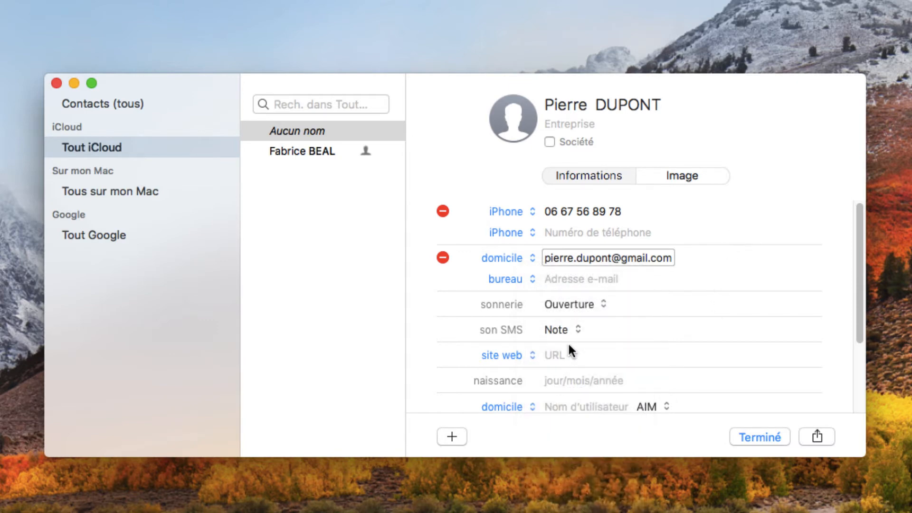
pyautogui.click(574, 330)
pyautogui.click(574, 375)
pyautogui.click(566, 330)
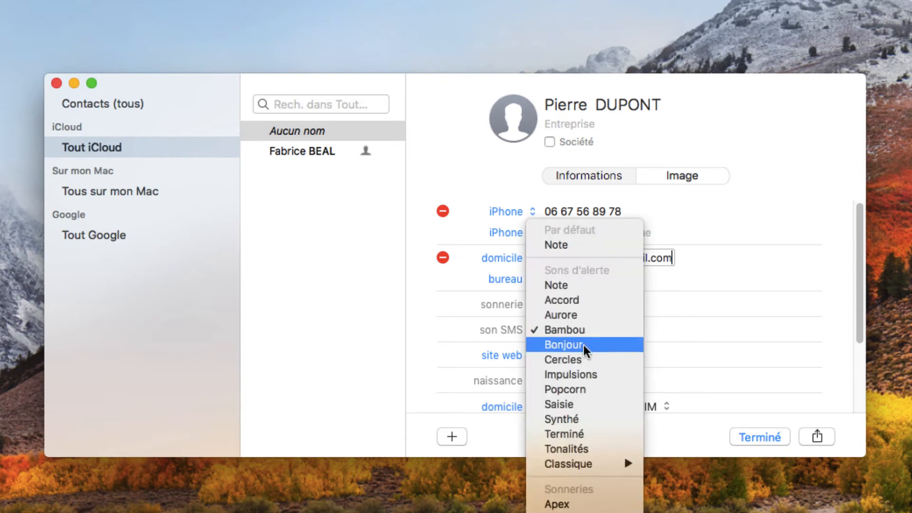
pyautogui.click(579, 330)
pyautogui.click(580, 327)
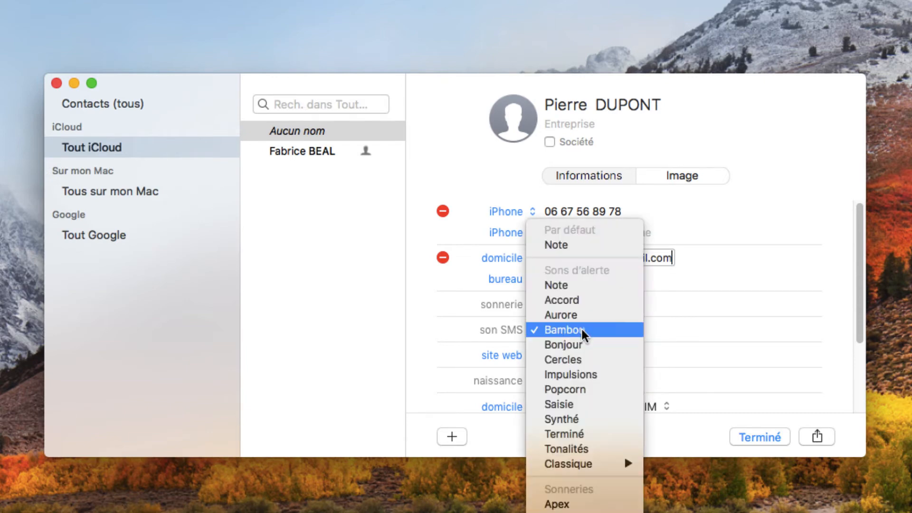
pyautogui.click(576, 340)
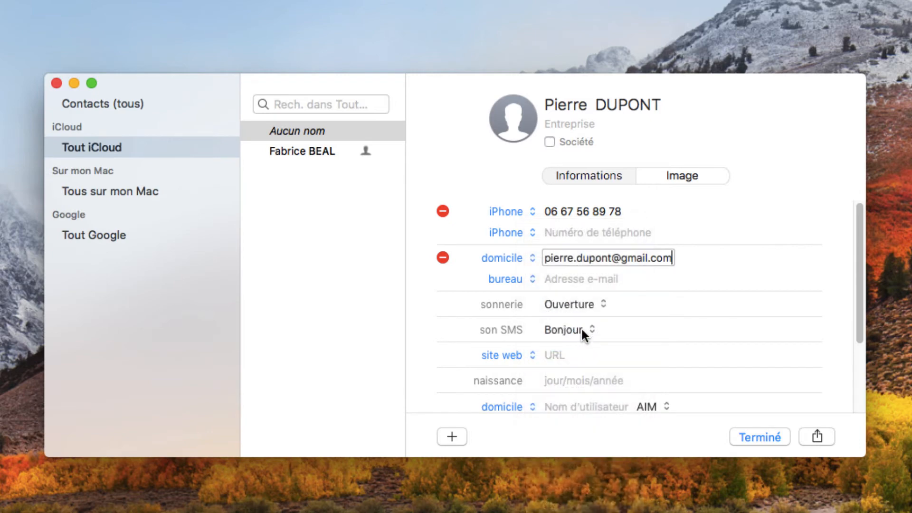
pyautogui.click(581, 329)
pyautogui.click(580, 356)
# Step: Try Apogée as the ringtone, then settle on Cristaux
pyautogui.click(602, 300)
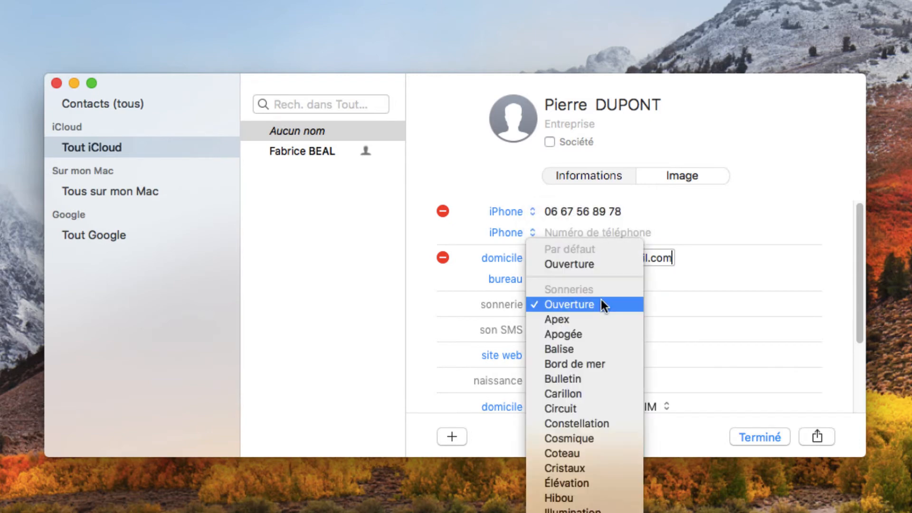
pyautogui.click(590, 334)
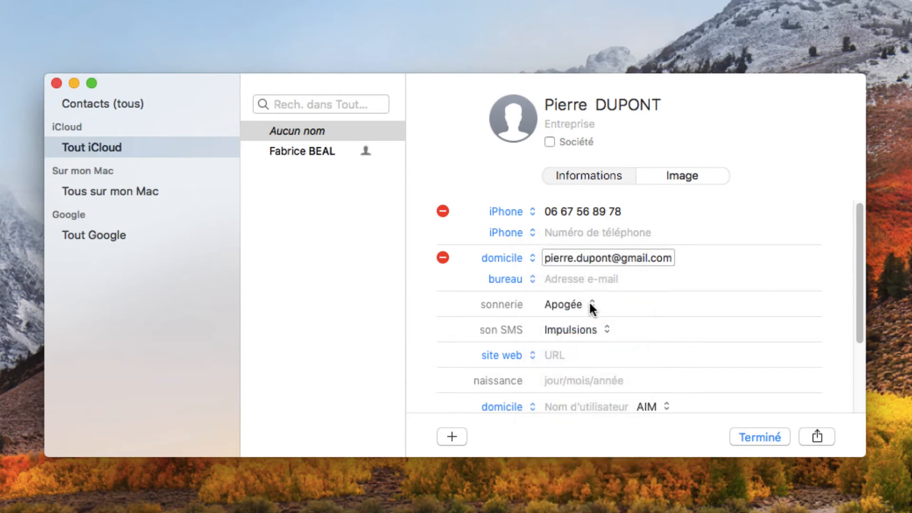
pyautogui.click(591, 305)
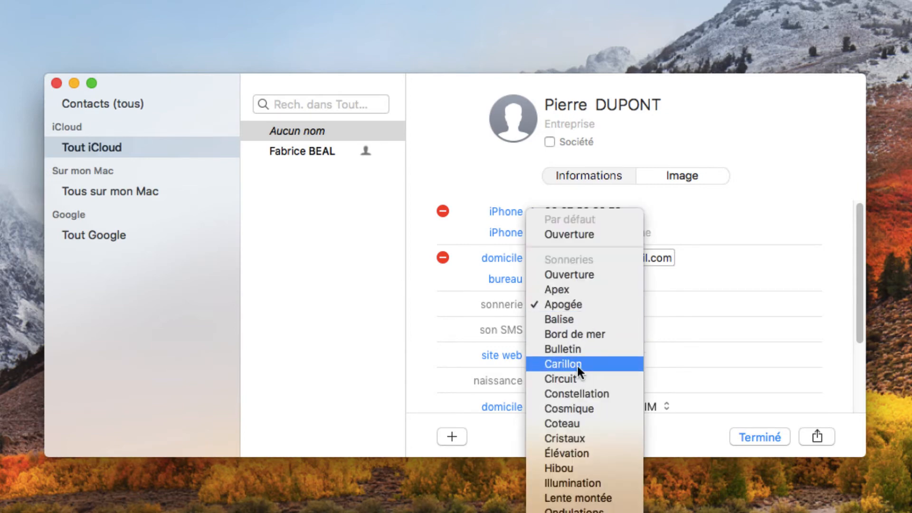
pyautogui.click(579, 371)
pyautogui.click(591, 308)
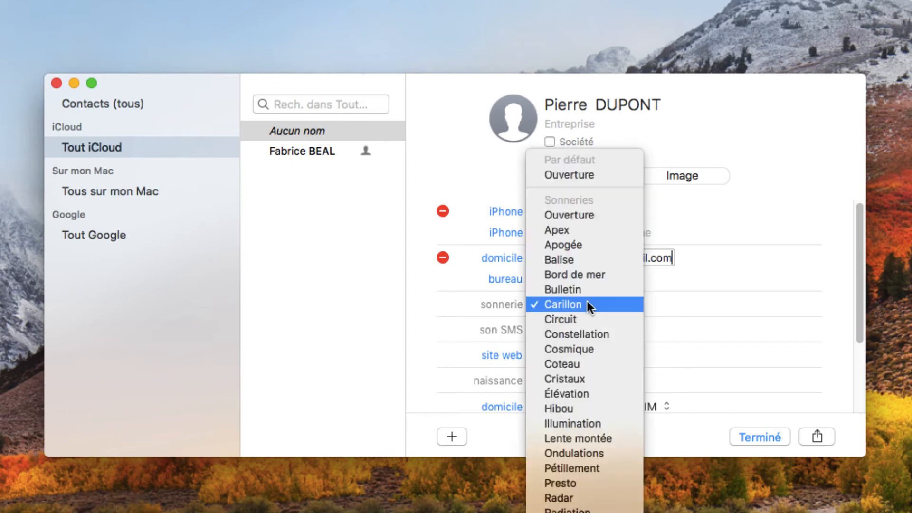
pyautogui.click(581, 377)
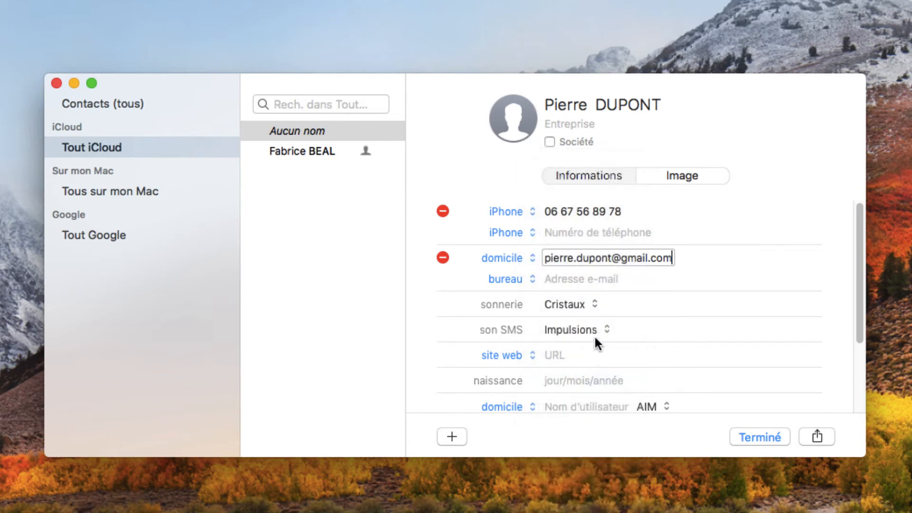
pyautogui.click(593, 307)
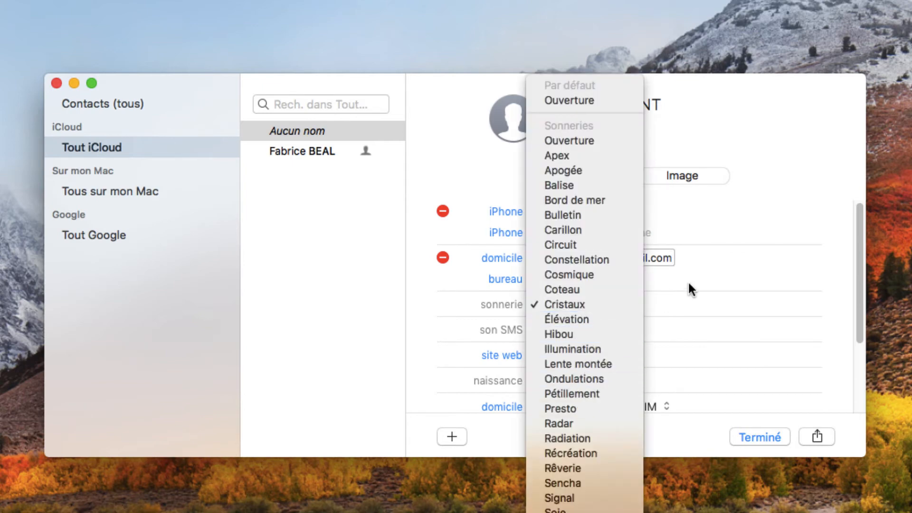
pyautogui.click(629, 298)
pyautogui.click(589, 304)
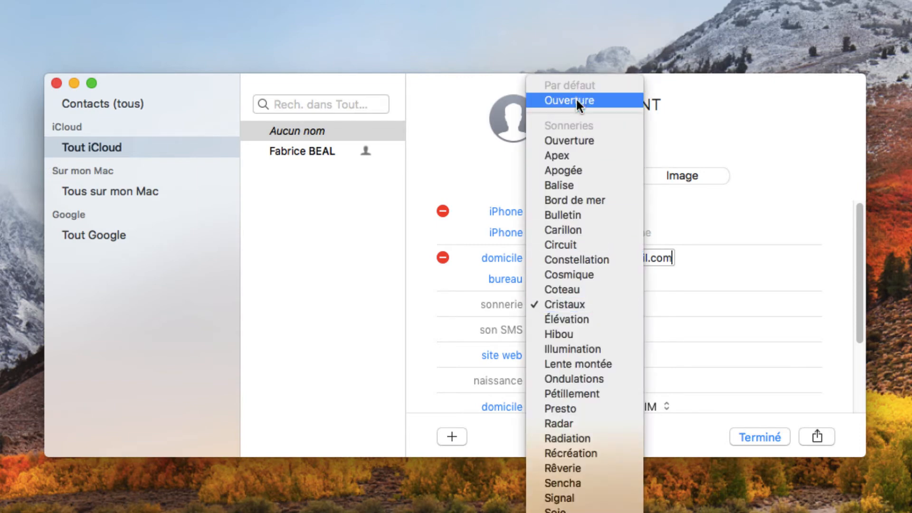
pyautogui.click(754, 190)
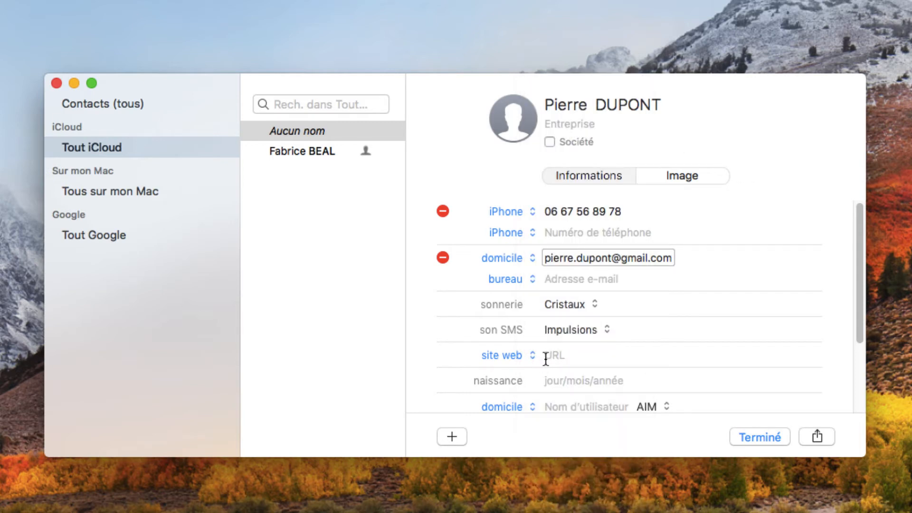
pyautogui.click(555, 355)
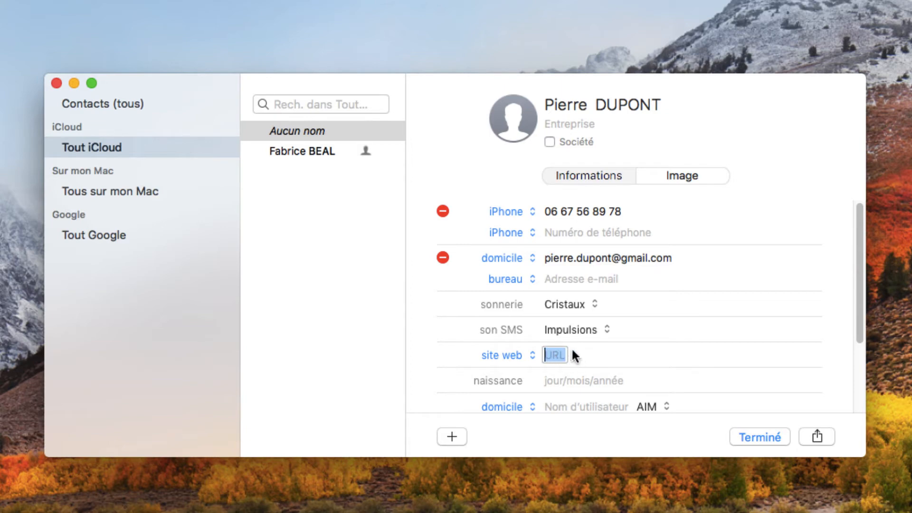
pyautogui.write('ht')
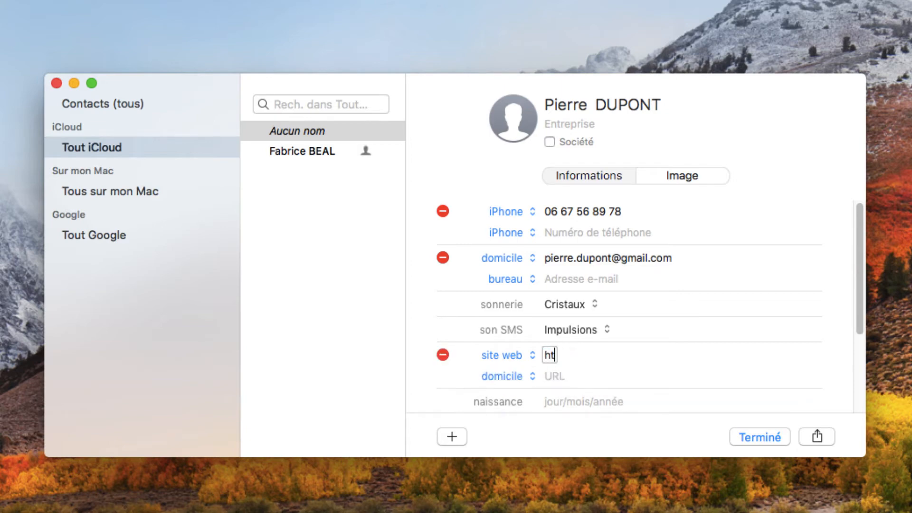
pyautogui.write('tp://www.')
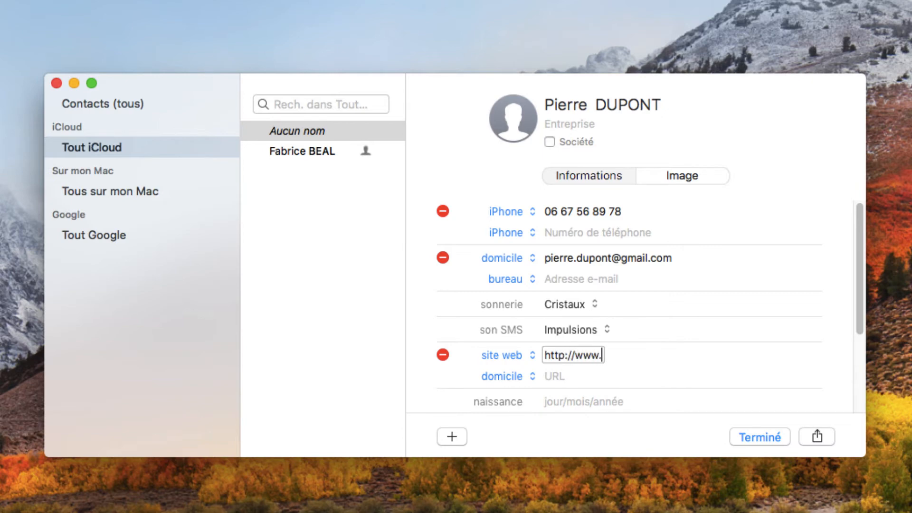
pyautogui.write('creditmutuel.com')
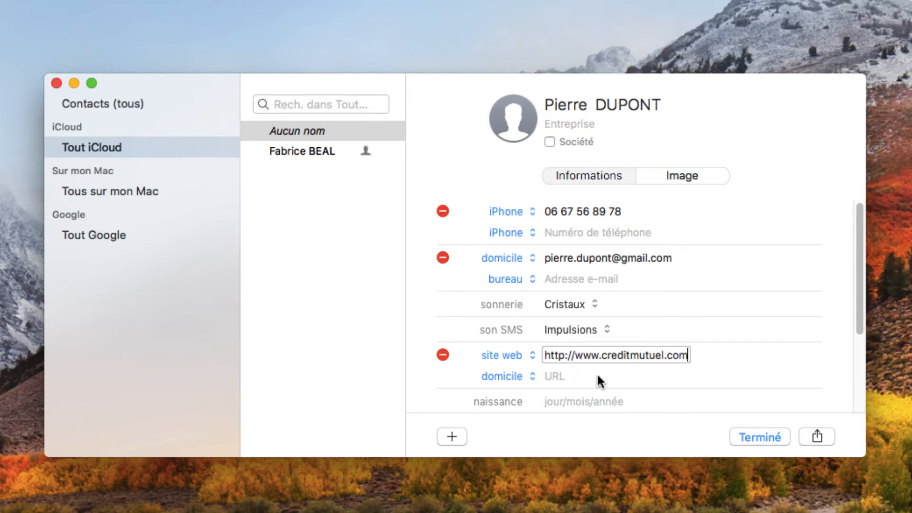
pyautogui.press('Return')
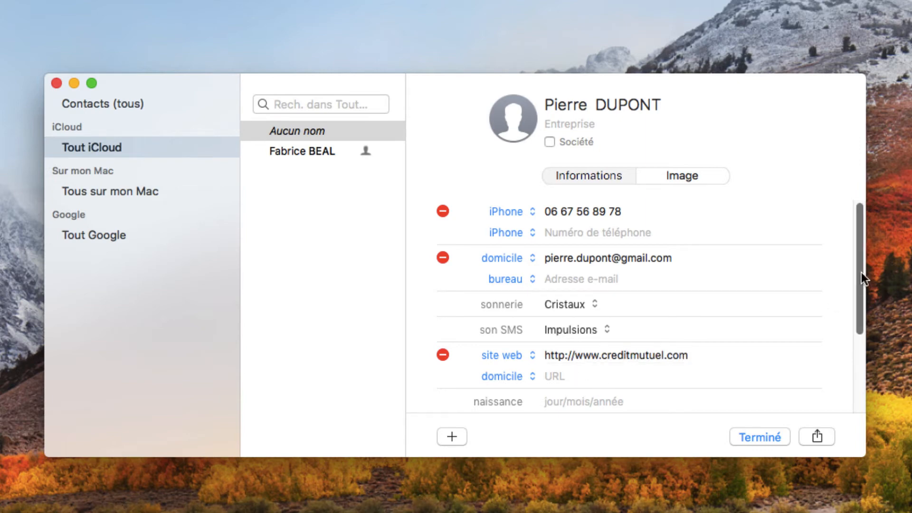
pyautogui.moveTo(861, 272); pyautogui.dragTo(857, 358)
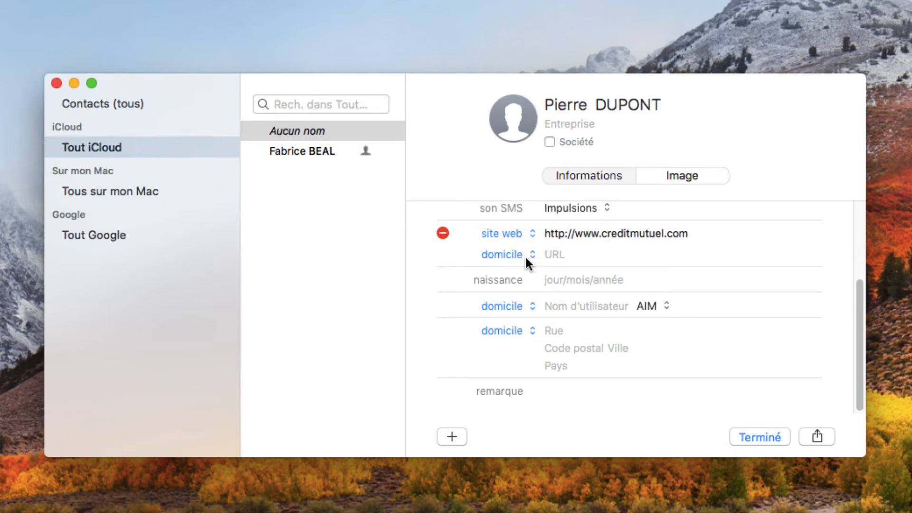
# Step: Enter the contact's birth date in the naissance field
pyautogui.click(554, 254)
pyautogui.click(557, 280)
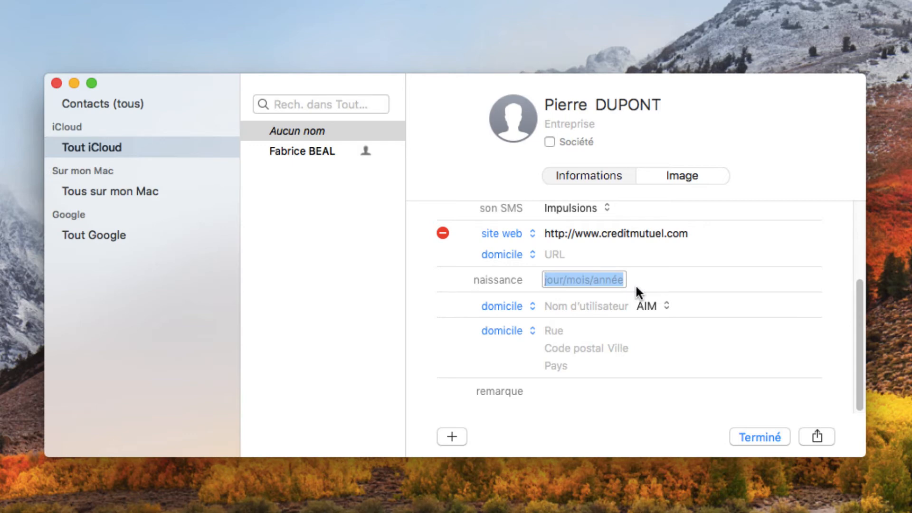
pyautogui.write('03/04')
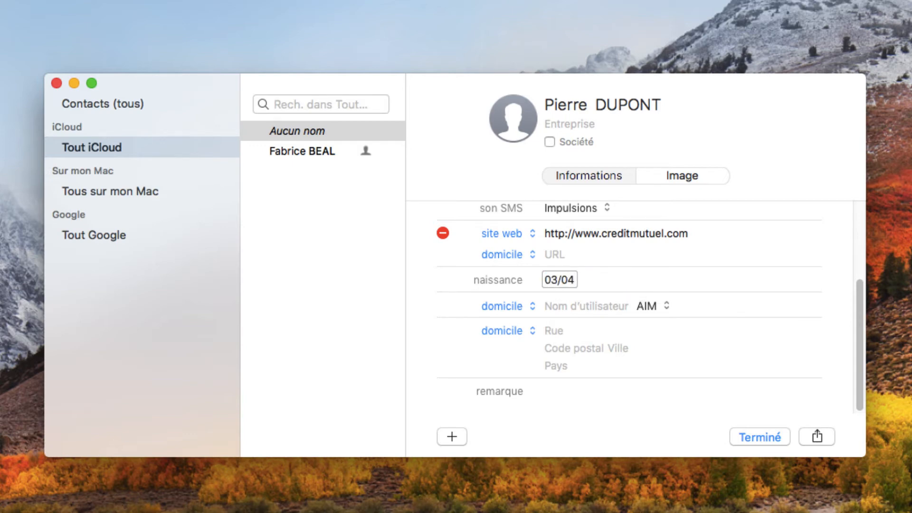
pyautogui.write('/1968')
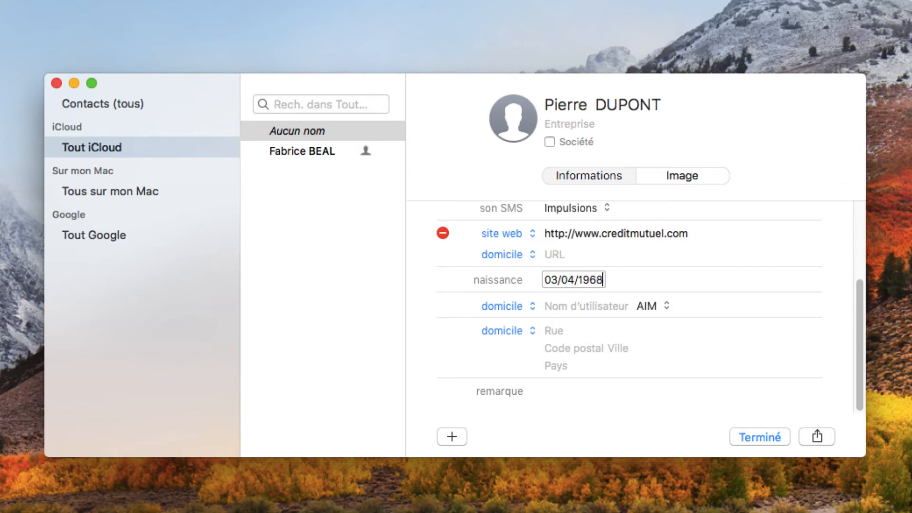
pyautogui.press('Return')
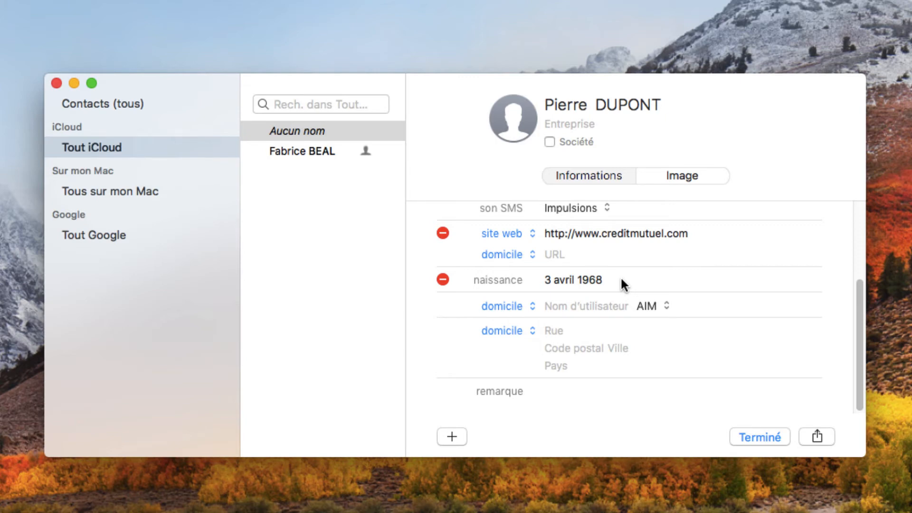
pyautogui.scroll(1, 623, 280)
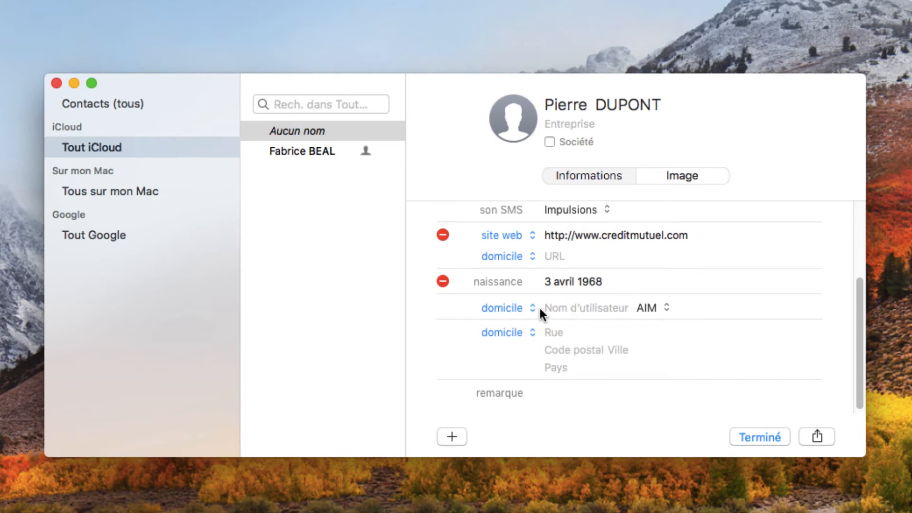
# Step: Fill in the domicile address's street, postcode, city and country
pyautogui.click(553, 331)
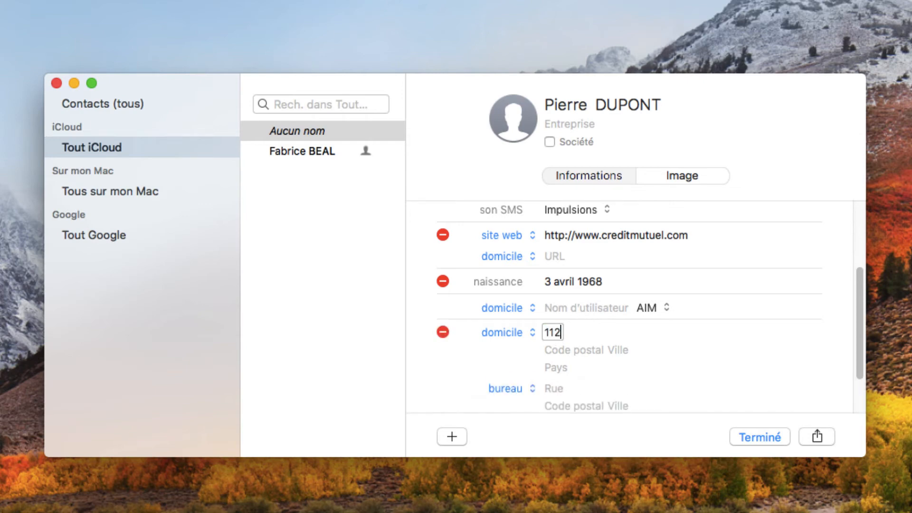
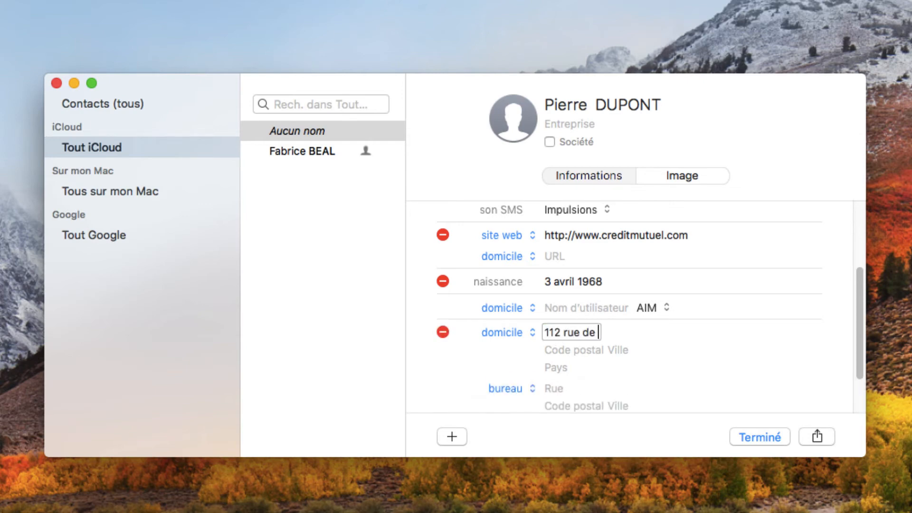
pyautogui.click(575, 351)
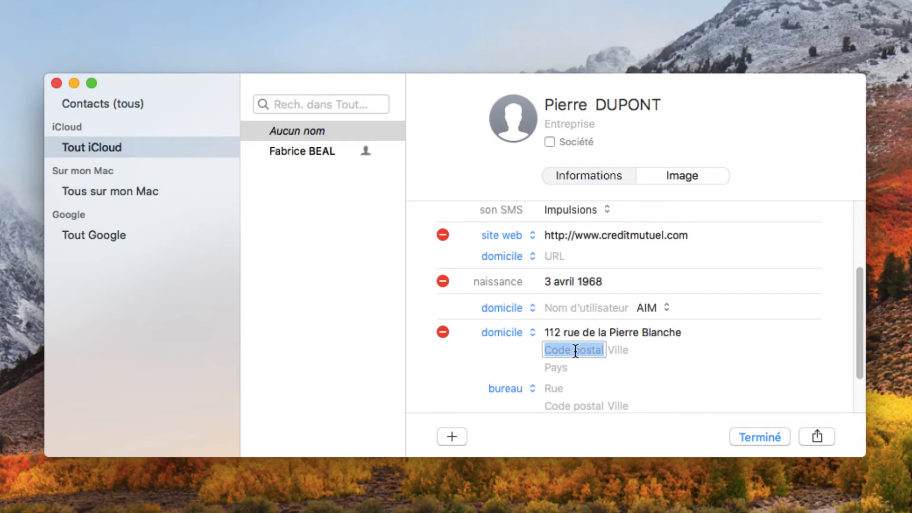
pyautogui.write('75010')
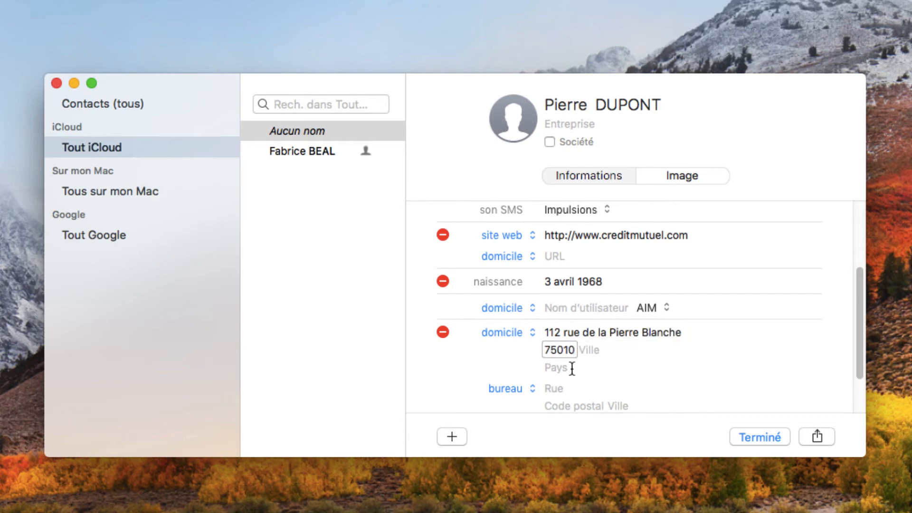
pyautogui.click(597, 349)
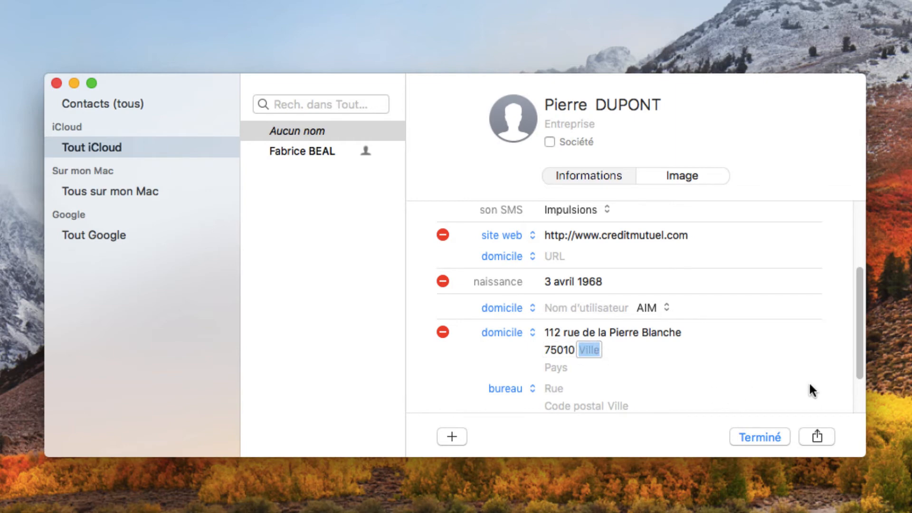
pyautogui.write('Paris')
pyautogui.press('Tab')
pyautogui.write('Franc')
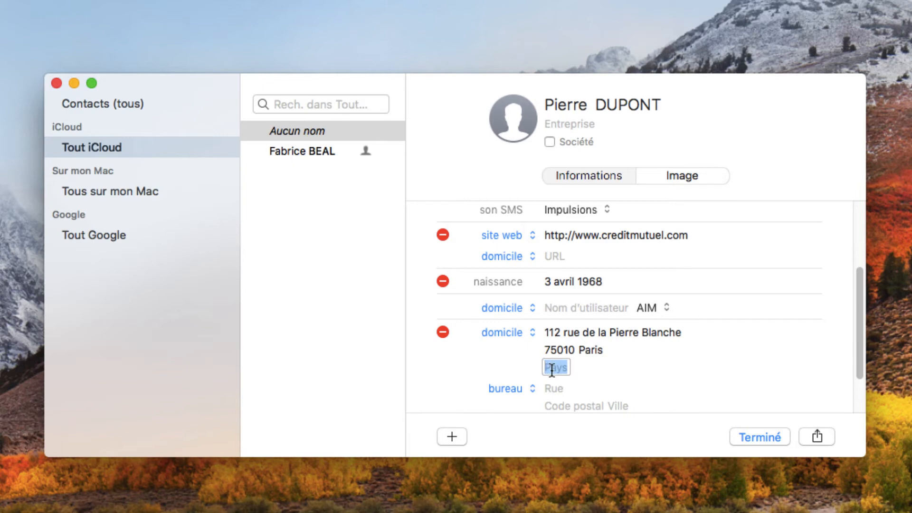
pyautogui.write('e')
pyautogui.click(651, 357)
pyautogui.scroll(5, 653, 347)
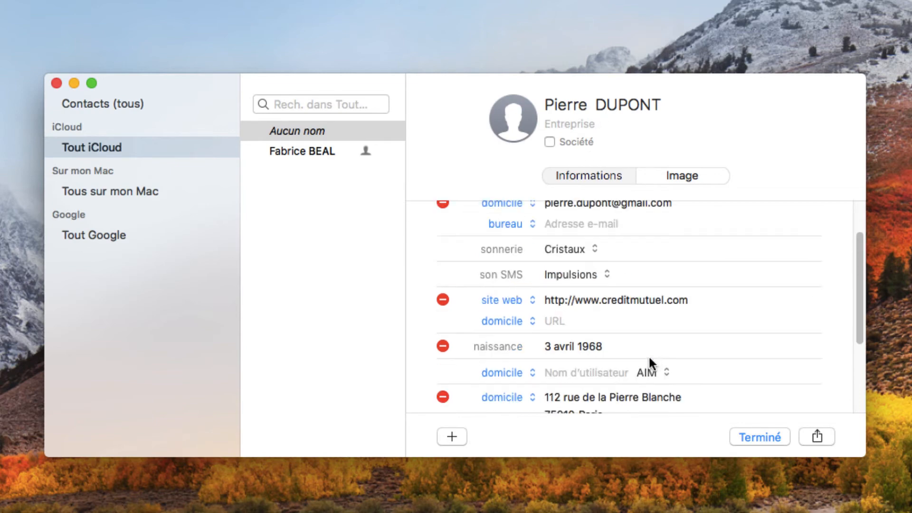
# Step: Switch the first messaging row to Skype and enter the contact's Skype username
pyautogui.scroll(-7, 657, 353)
pyautogui.scroll(-1, 659, 356)
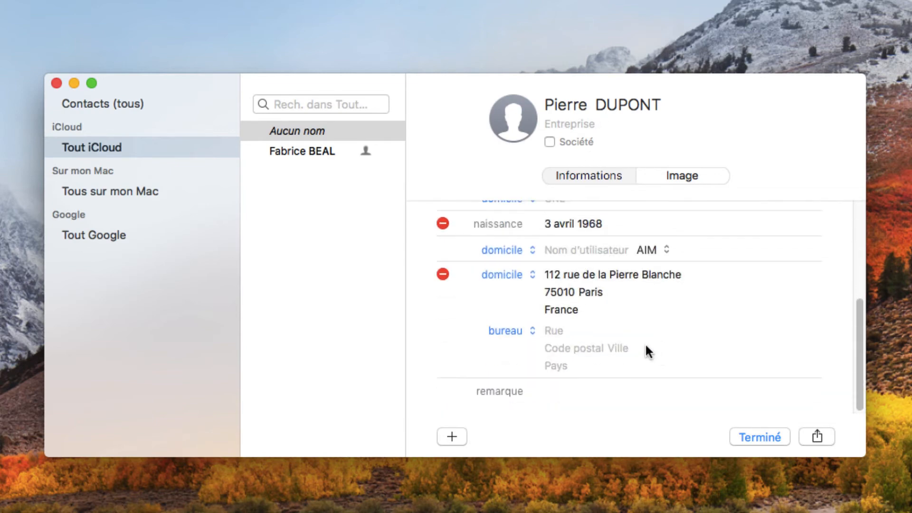
pyautogui.click(560, 331)
pyautogui.click(603, 250)
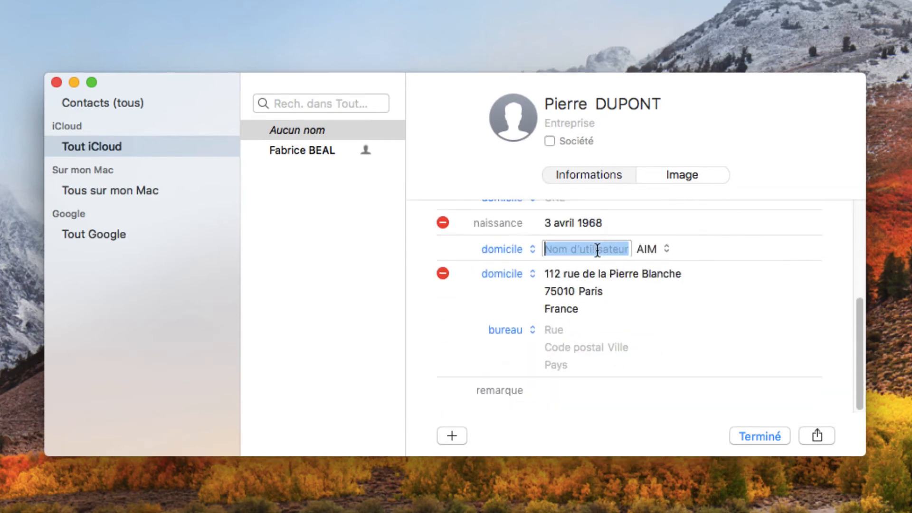
pyautogui.click(653, 248)
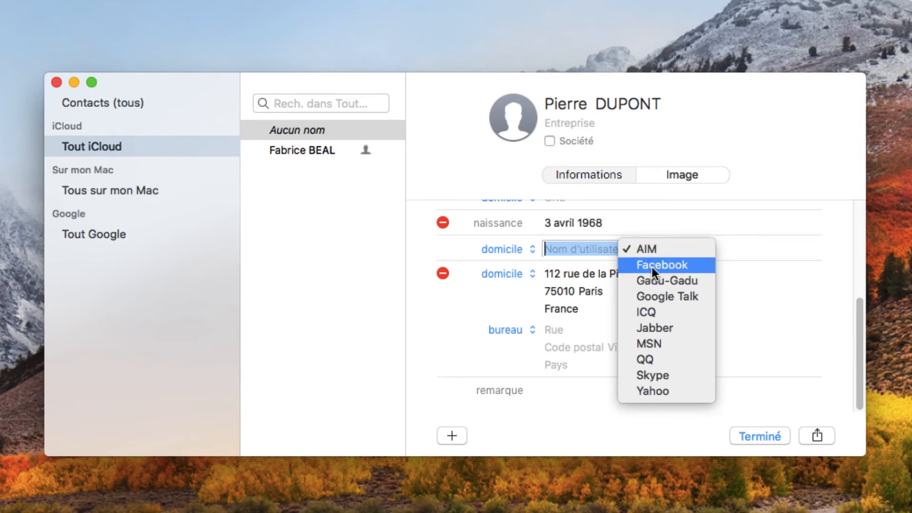
pyautogui.click(661, 375)
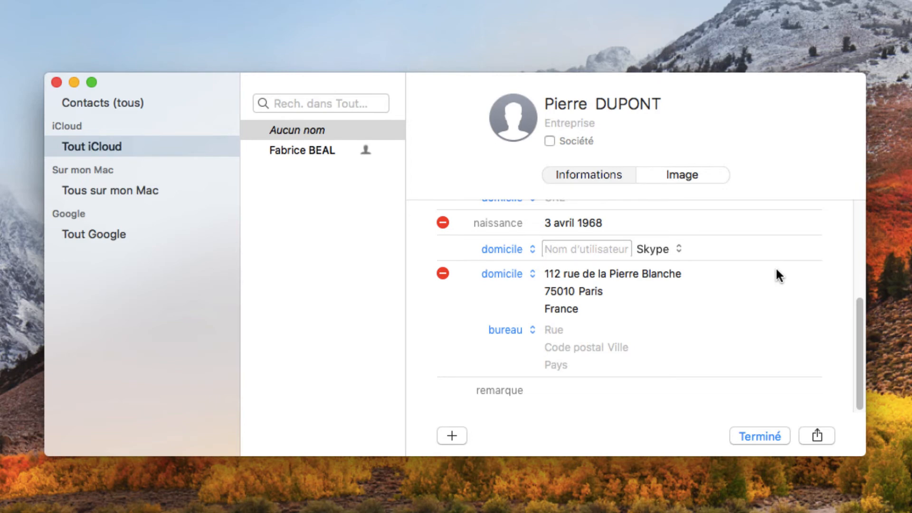
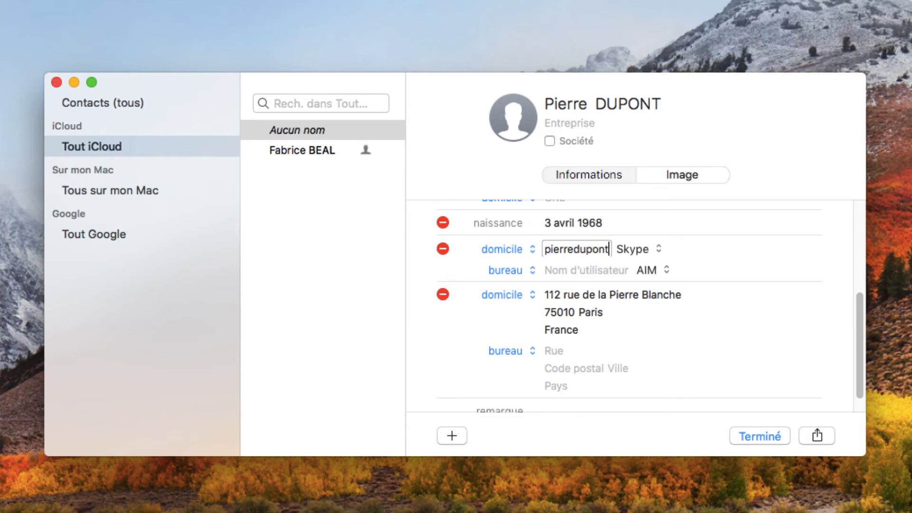
pyautogui.press('Tab')
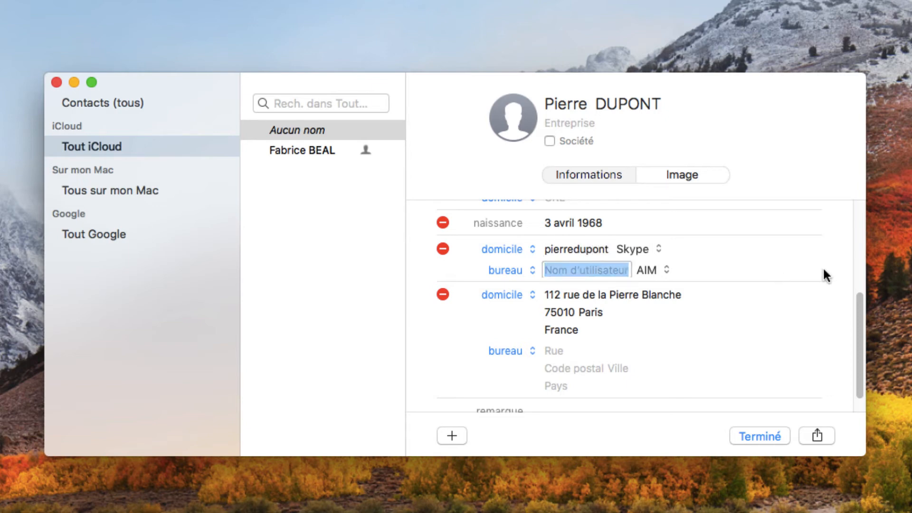
pyautogui.click(654, 251)
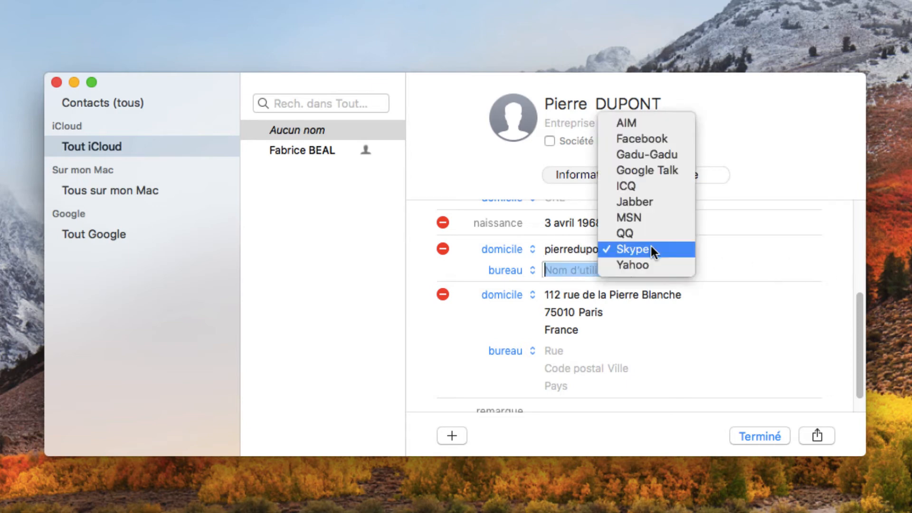
pyautogui.click(651, 246)
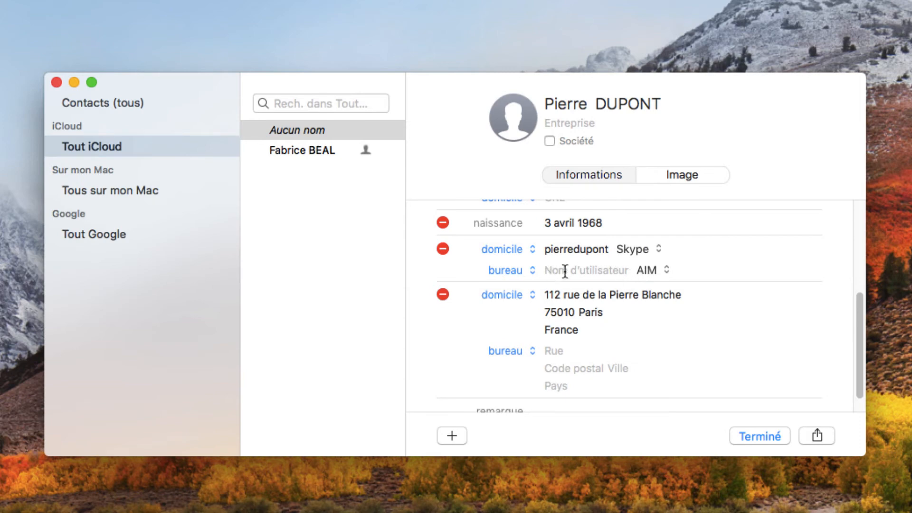
# Step: Label the second messaging row domicile and enter the contact's Facebook username
pyautogui.click(520, 267)
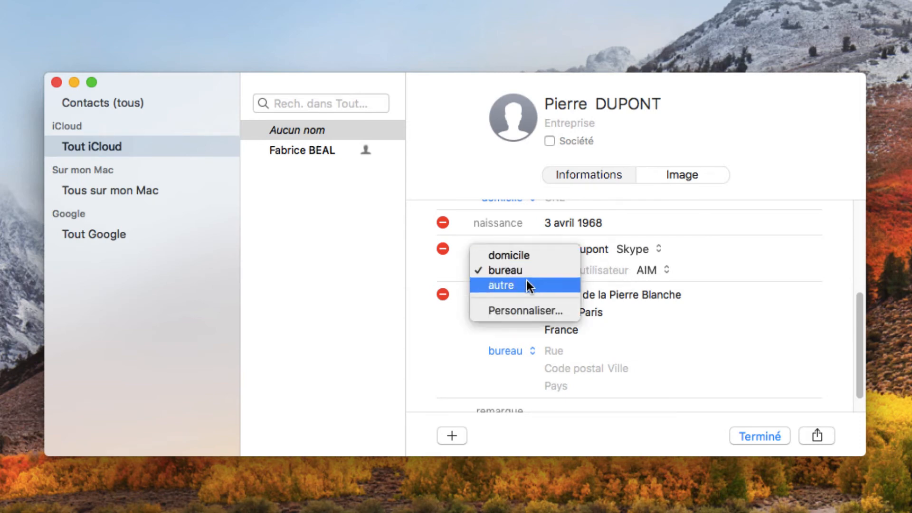
pyautogui.click(527, 257)
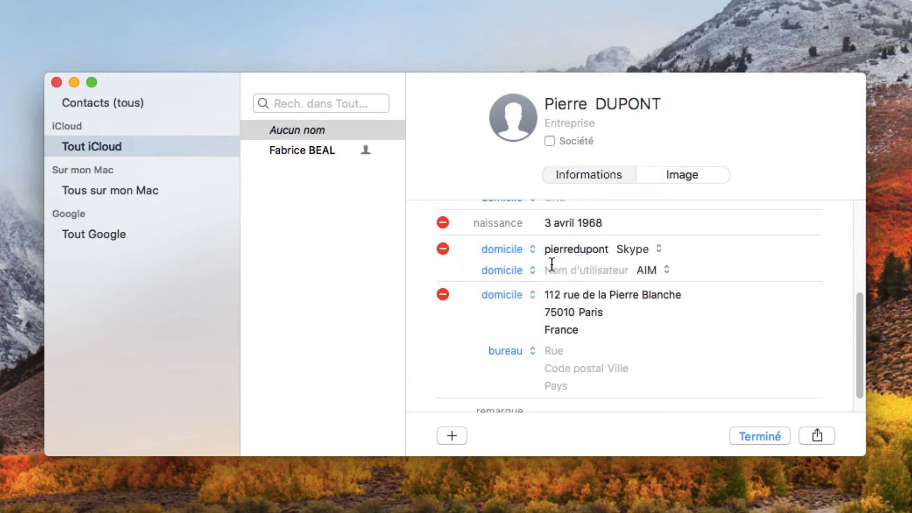
pyautogui.click(591, 270)
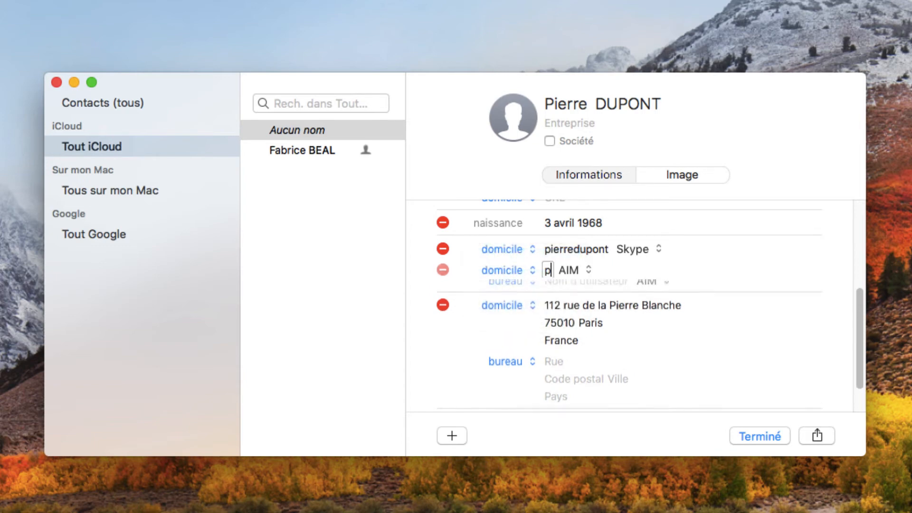
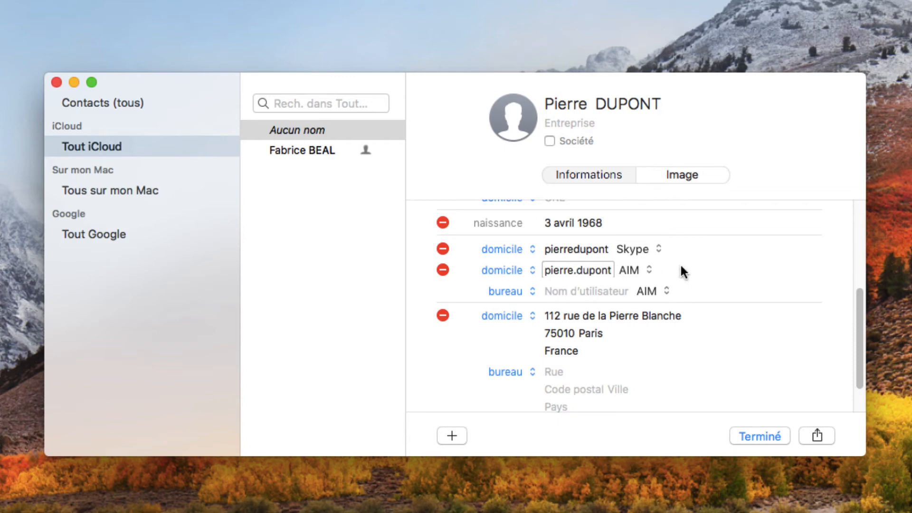
pyautogui.click(640, 267)
pyautogui.click(648, 285)
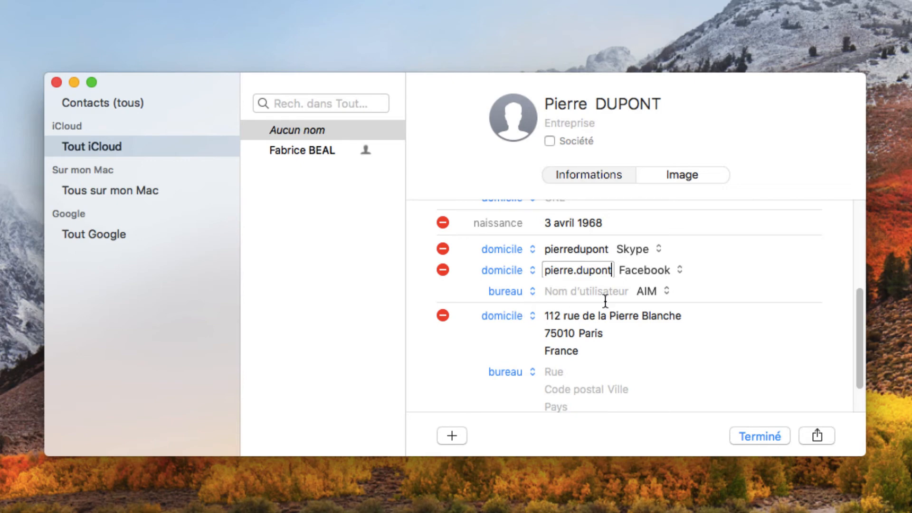
pyautogui.click(734, 290)
# Step: Add a 'Digicode' note with the building's door code to the card and save it
pyautogui.scroll(5, 598, 375)
pyautogui.scroll(-6, 598, 375)
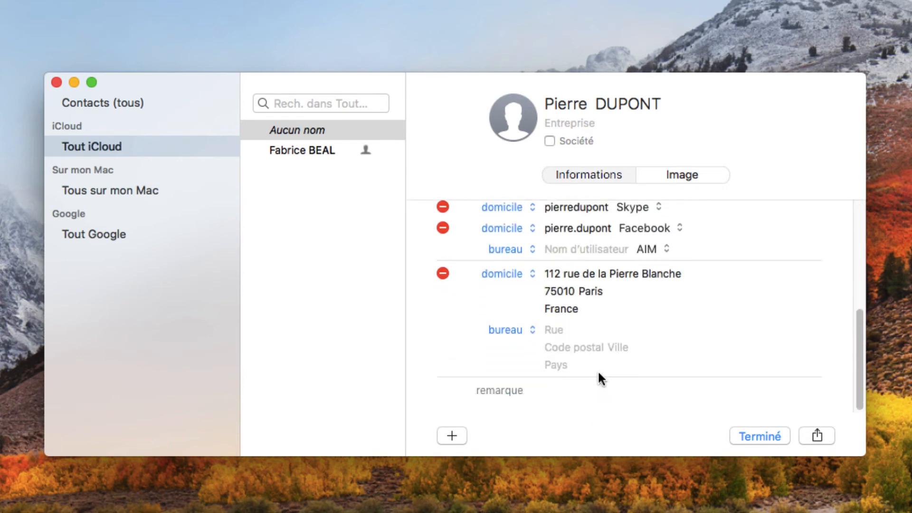
pyautogui.click(659, 387)
pyautogui.write('Digicode : 6789')
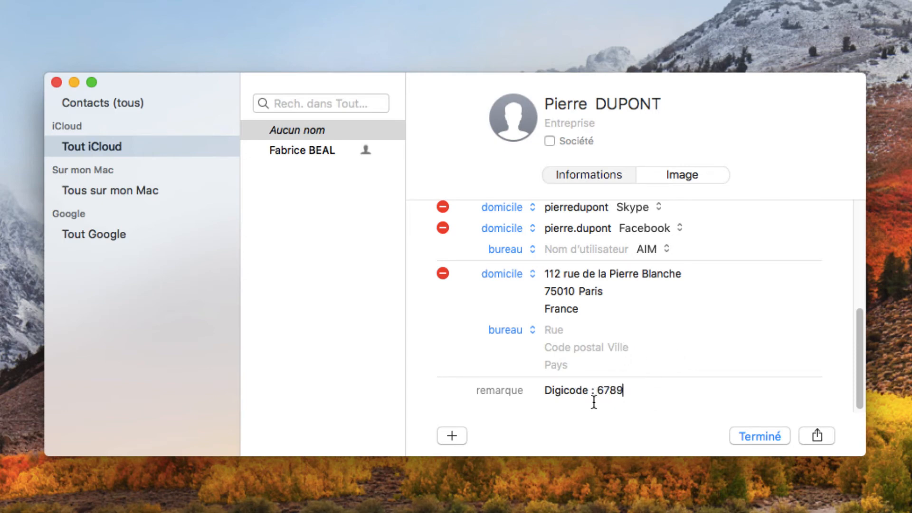
pyautogui.scroll(-1, 624, 374)
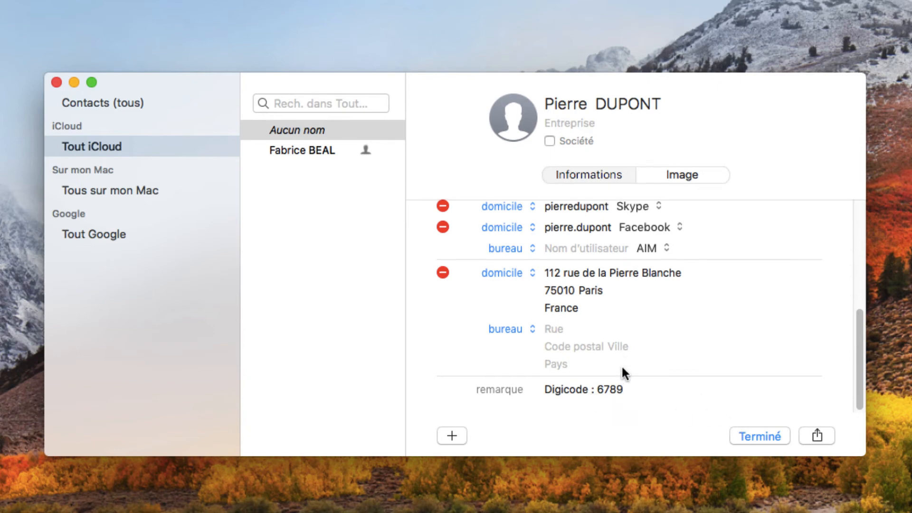
pyautogui.click(753, 439)
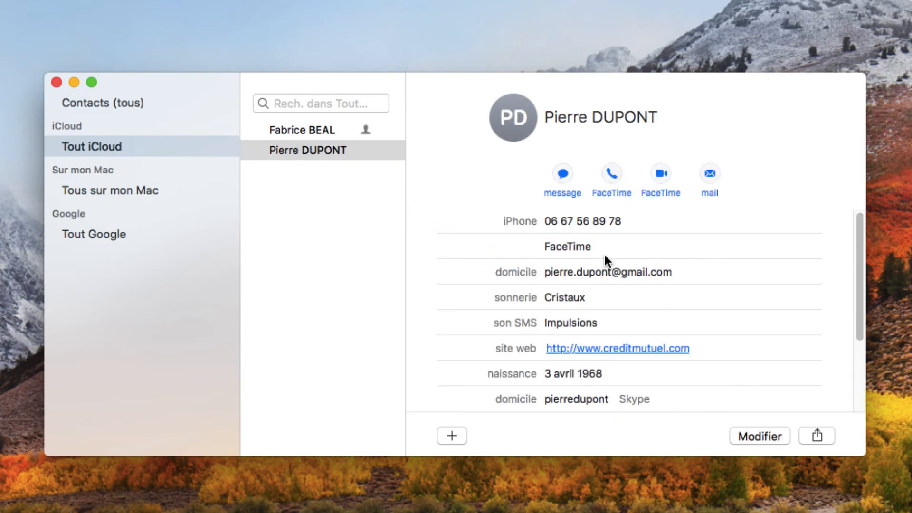
pyautogui.scroll(-5, 645, 301)
pyautogui.scroll(5, 645, 301)
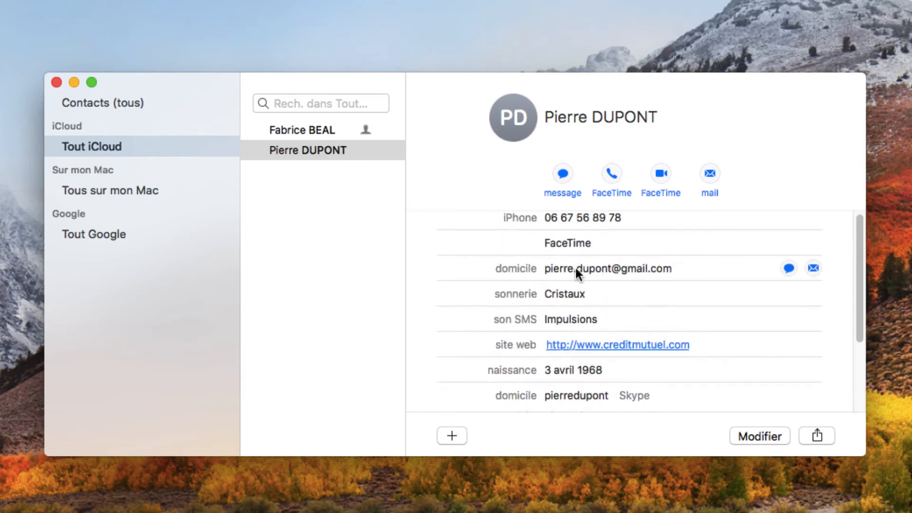
pyautogui.scroll(-3, 576, 270)
pyautogui.scroll(3, 576, 269)
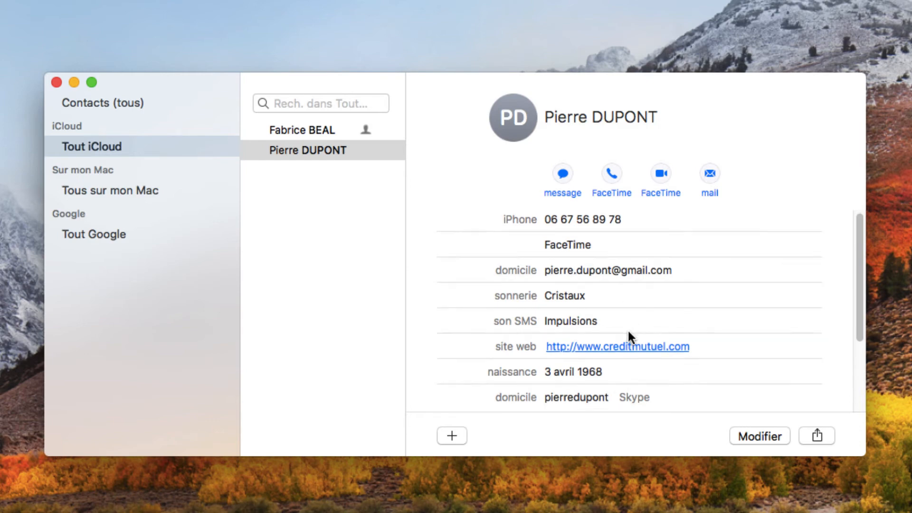
pyautogui.scroll(-5, 627, 330)
pyautogui.scroll(5, 628, 331)
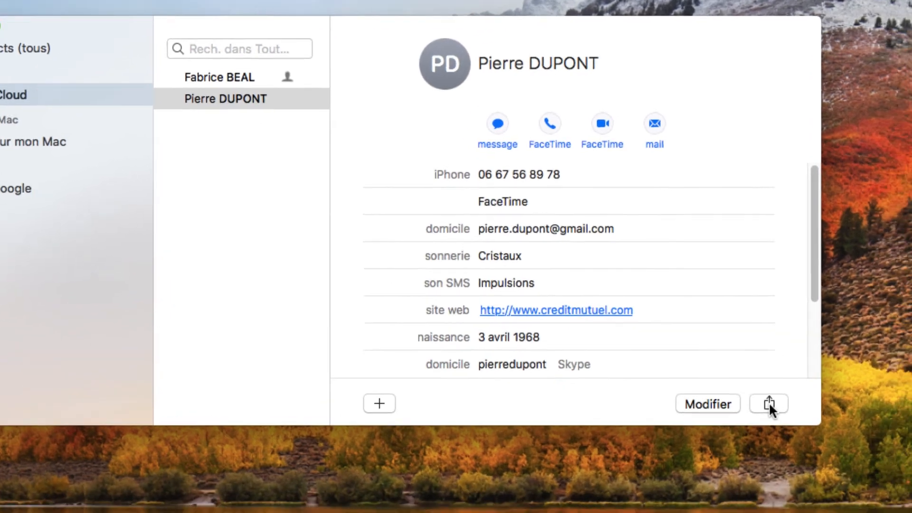
pyautogui.click(817, 435)
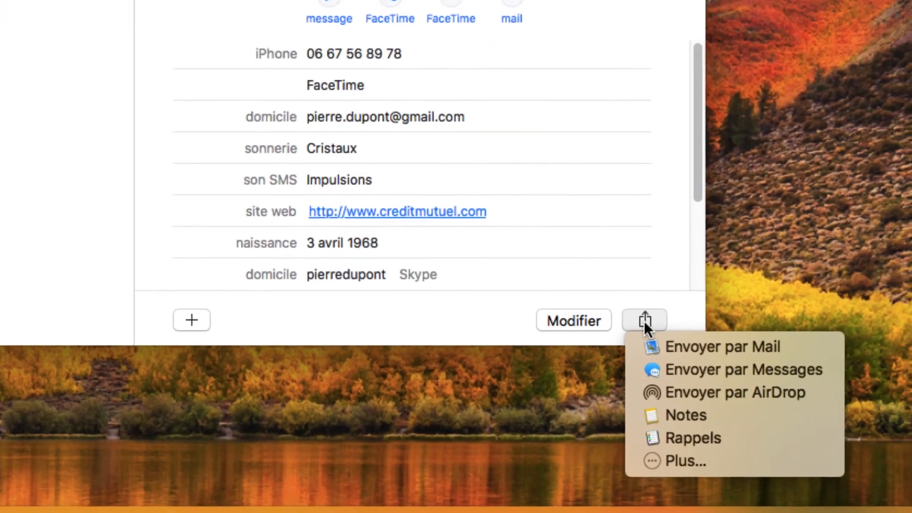
pyautogui.click(639, 315)
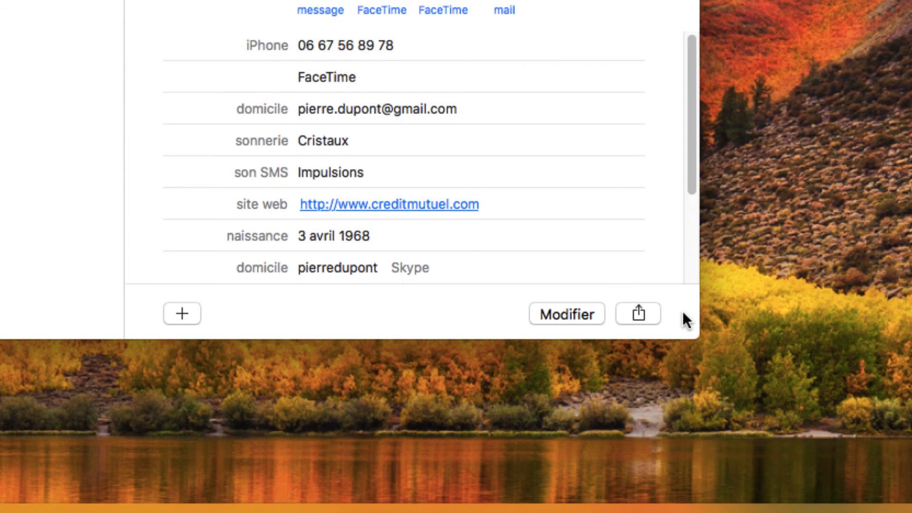
pyautogui.click(642, 311)
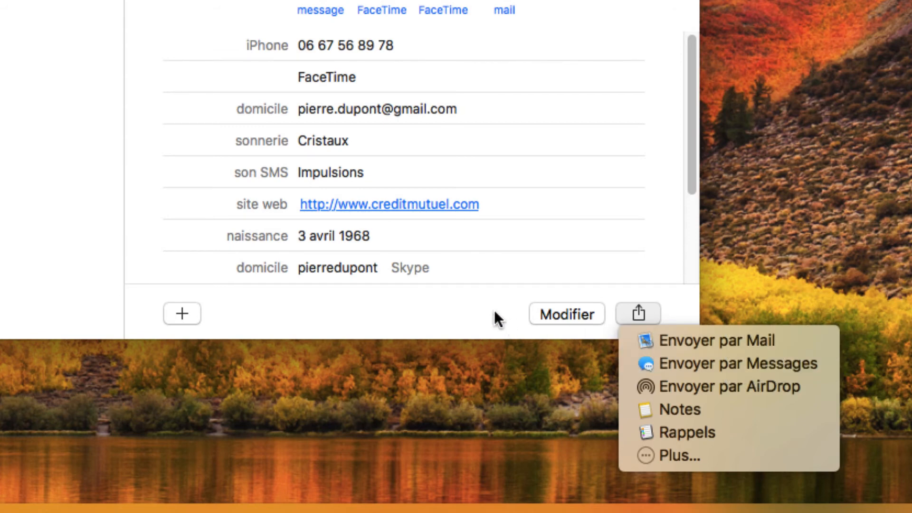
pyautogui.click(594, 315)
pyautogui.click(638, 315)
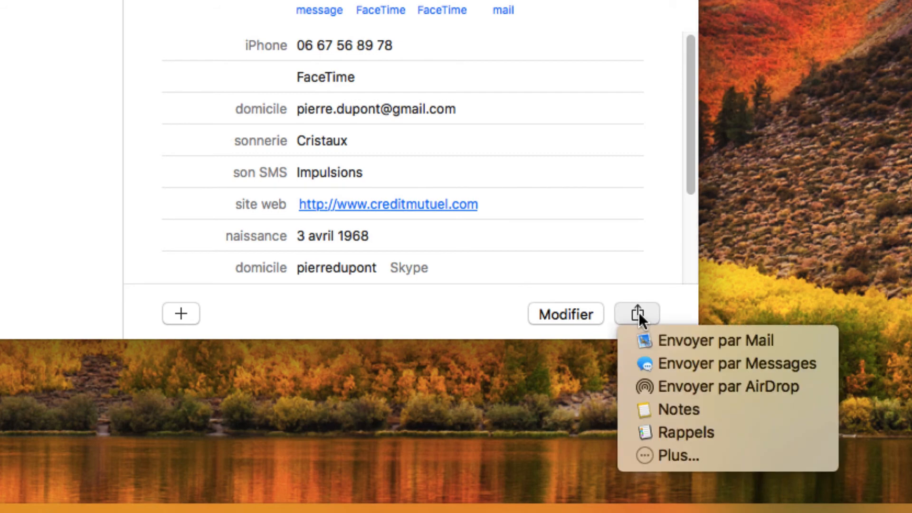
pyautogui.click(502, 315)
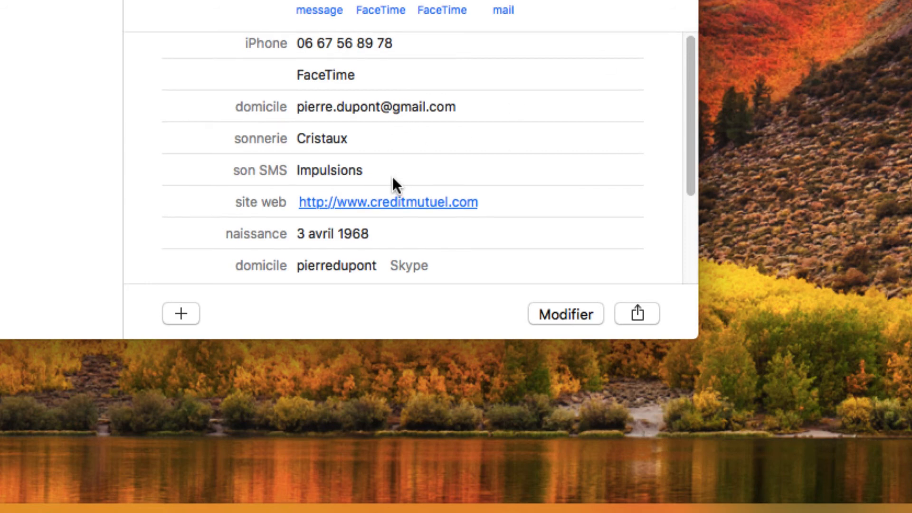
pyautogui.scroll(-5, 411, 180)
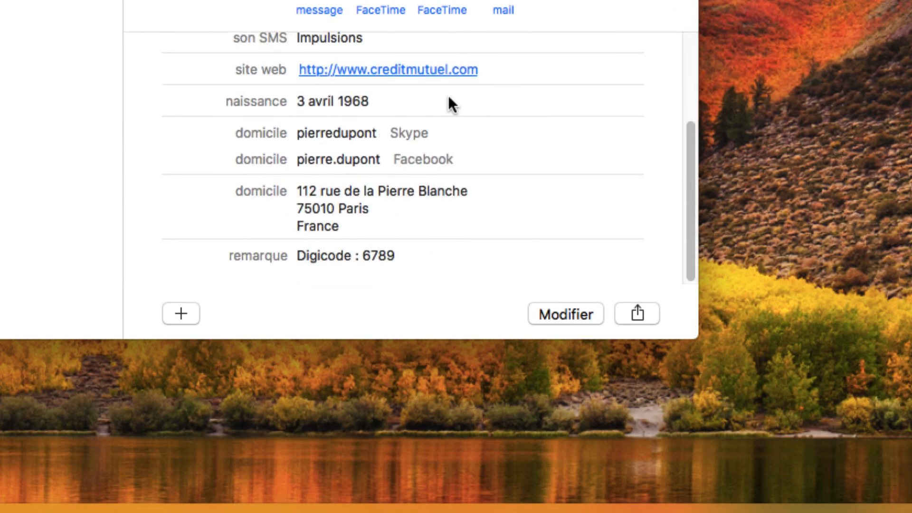
pyautogui.scroll(5, 359, 180)
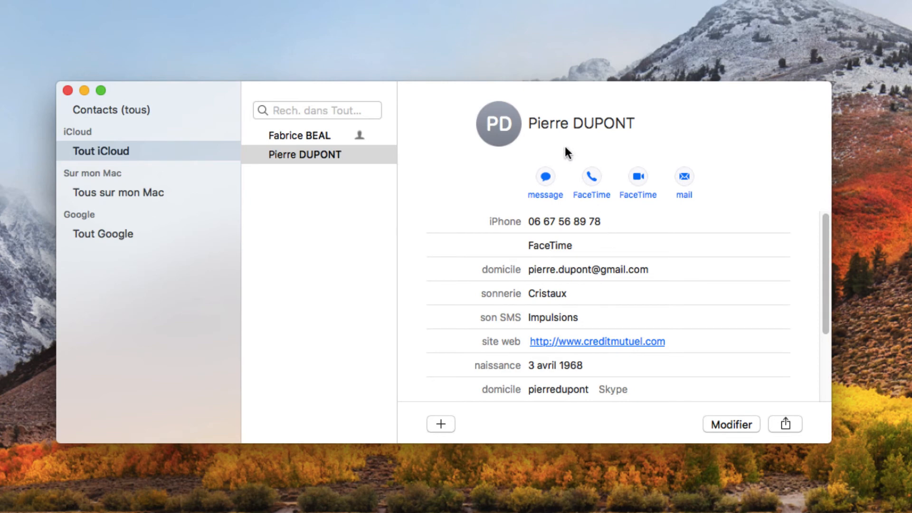
# Step: Look over the saved contact card, then put it back into edit mode with Modifier
pyautogui.scroll(-4, 702, 229)
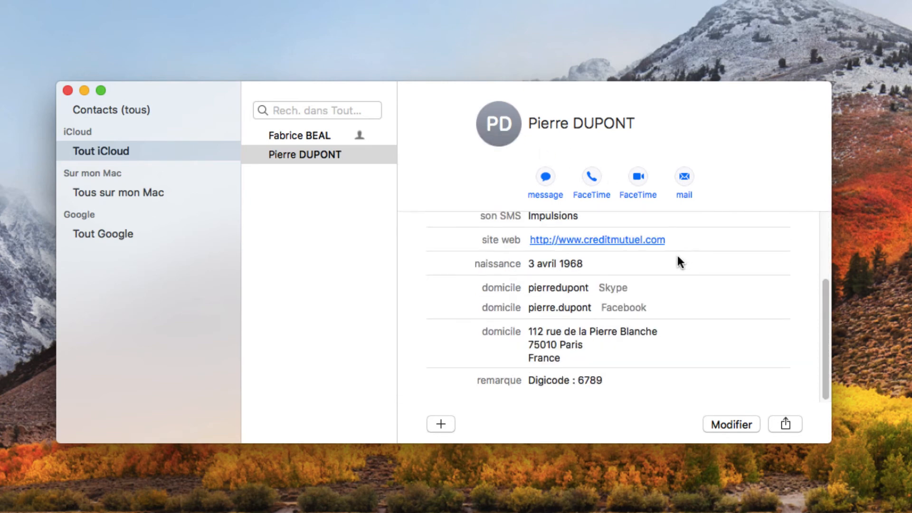
pyautogui.scroll(4, 677, 260)
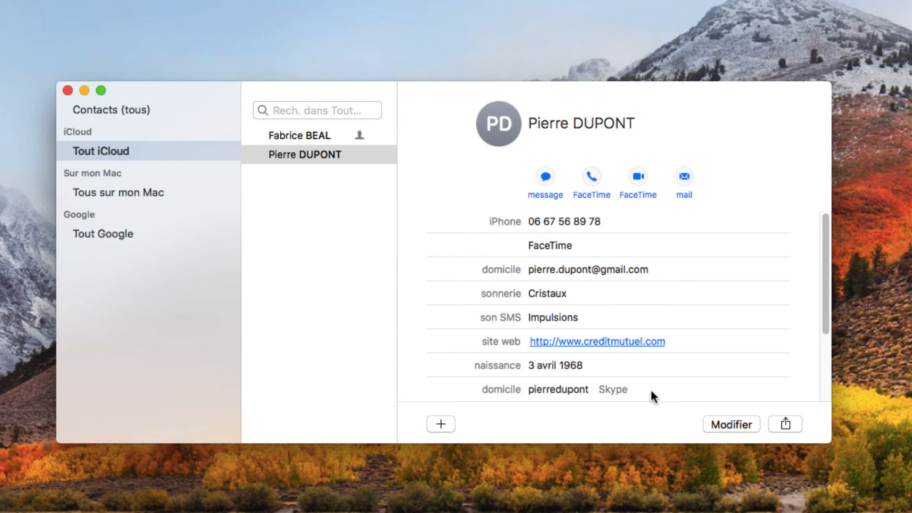
pyautogui.scroll(-4, 643, 323)
pyautogui.scroll(4, 638, 320)
pyautogui.click(725, 423)
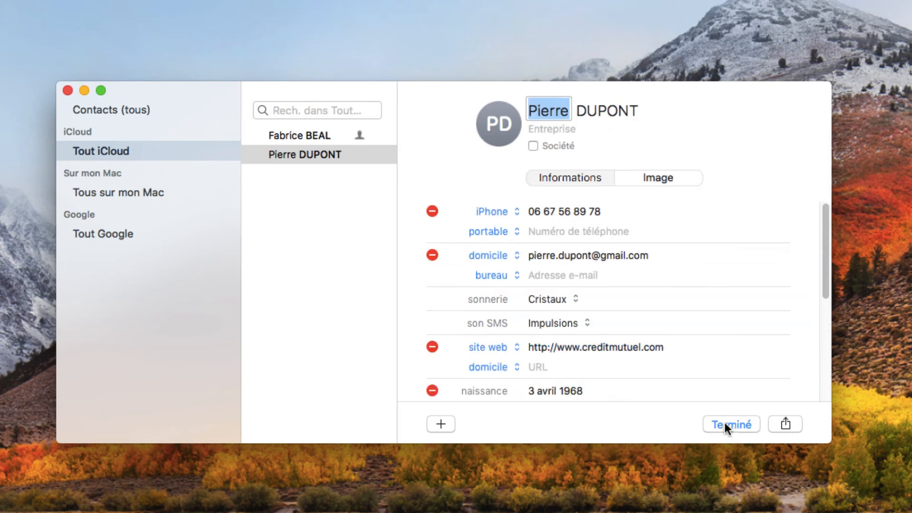
pyautogui.click(580, 213)
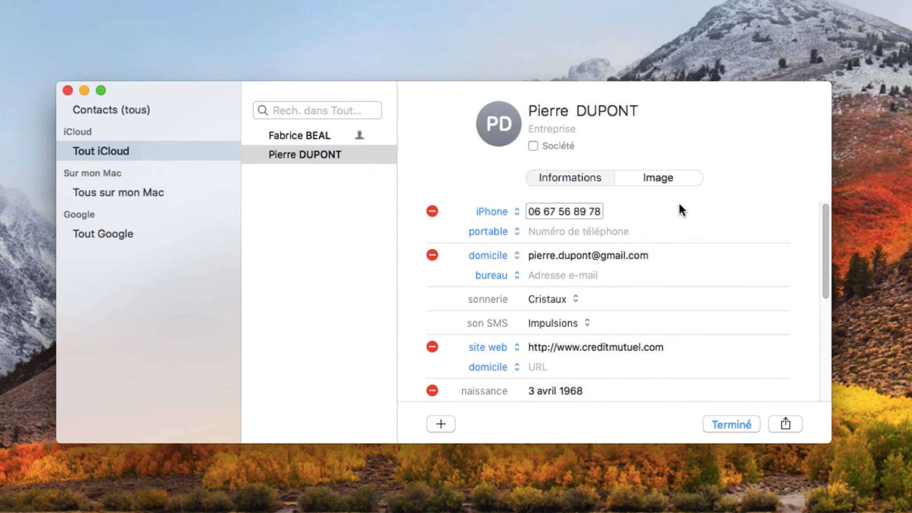
# Step: Set the gingerbread-man image from the Par défaut pictures as the contact's profile photo
pyautogui.click(649, 179)
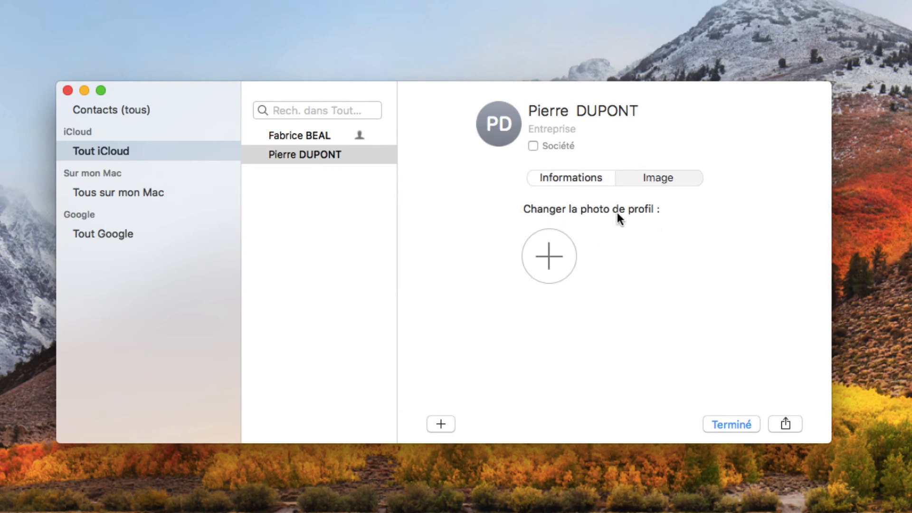
pyautogui.click(554, 252)
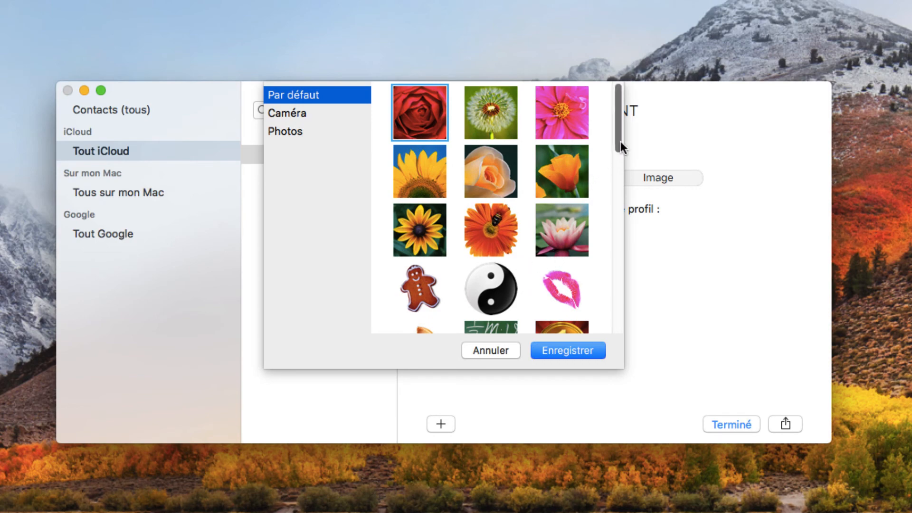
pyautogui.moveTo(617, 144)
pyautogui.mouseDown()
pyautogui.moveTo(617, 197)
pyautogui.moveTo(620, 135)
pyautogui.mouseUp()
pyautogui.click(298, 131)
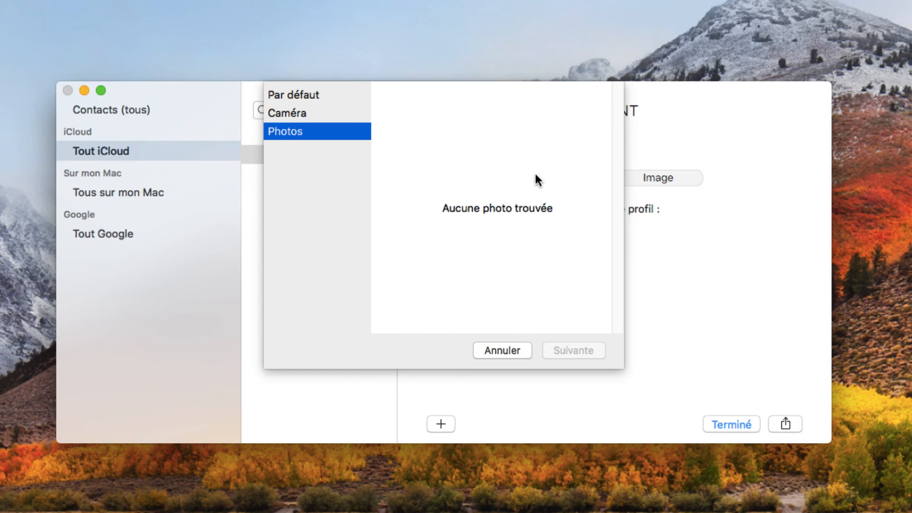
pyautogui.click(333, 99)
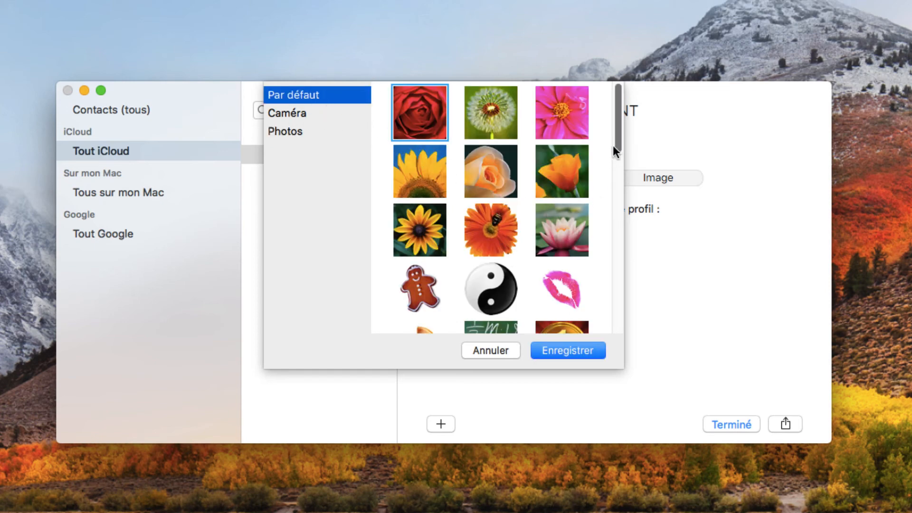
pyautogui.moveTo(616, 138); pyautogui.dragTo(618, 181)
pyautogui.scroll(3, 517, 174)
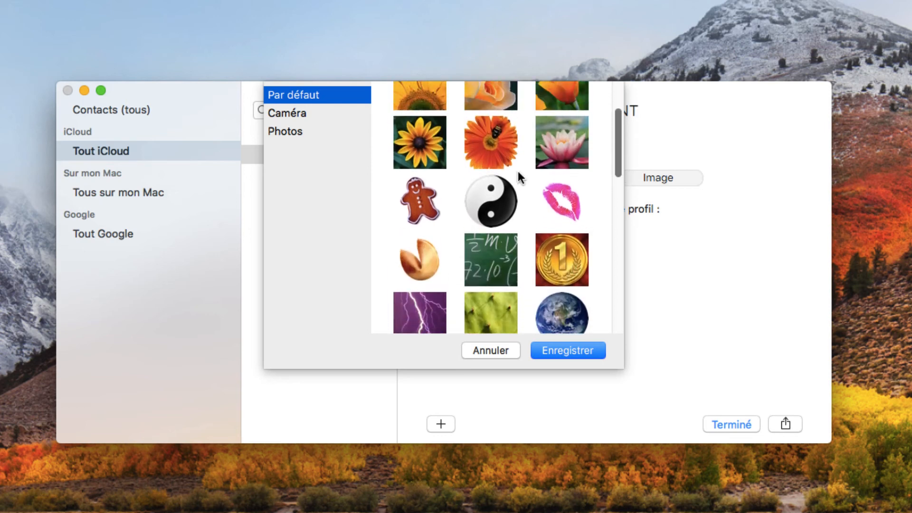
pyautogui.doubleClick(422, 190)
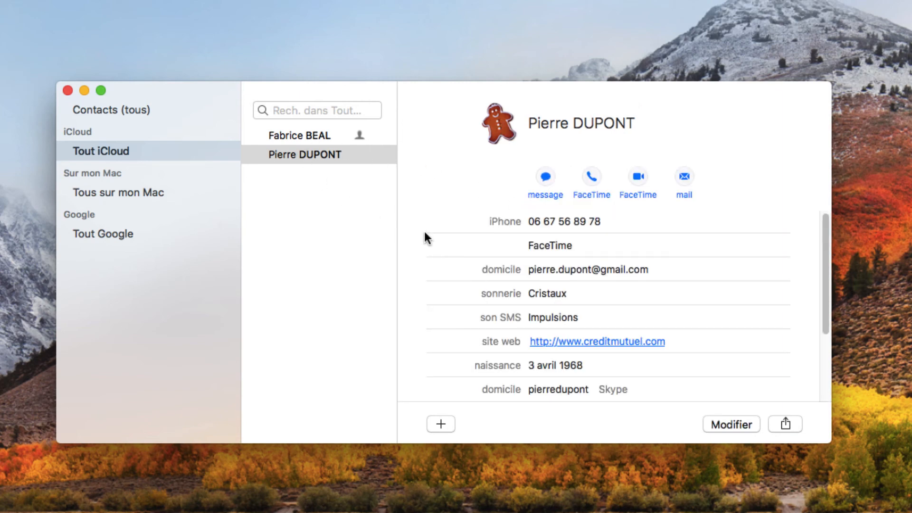
# Step: Create a new contact group named Personnel
pyautogui.click(443, 424)
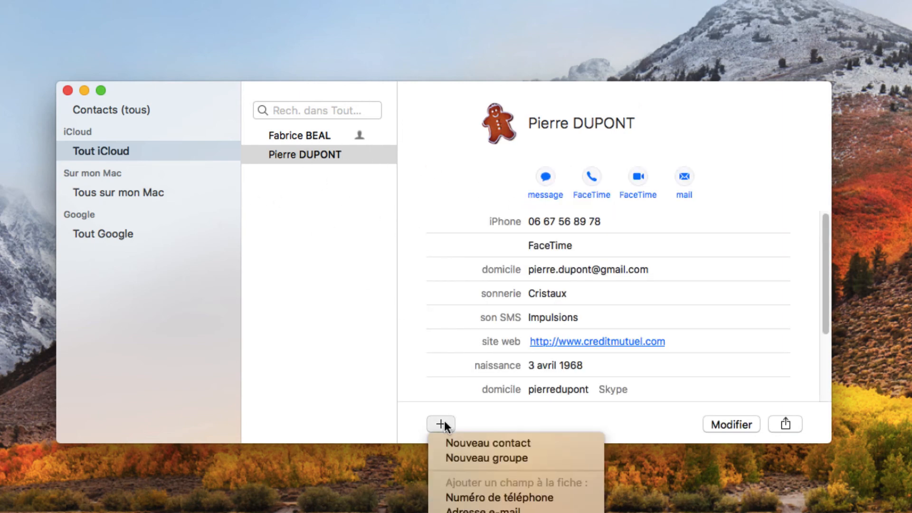
pyautogui.click(480, 457)
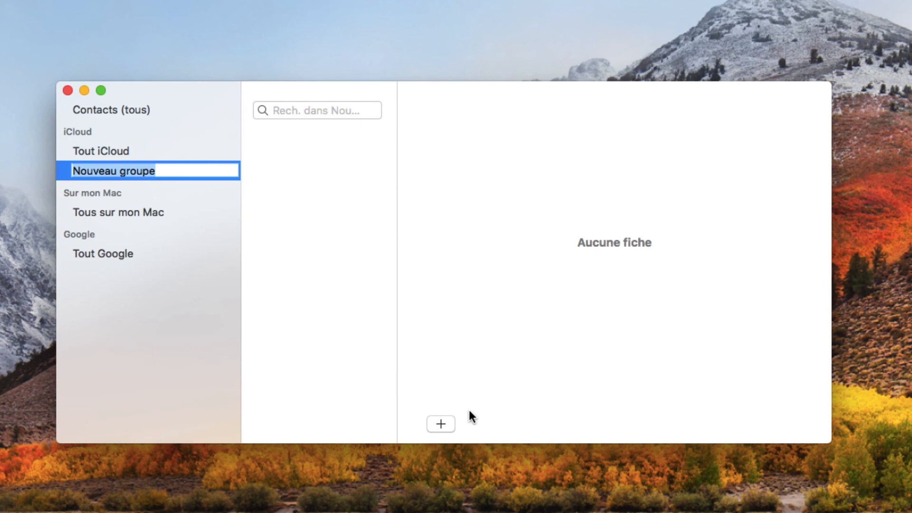
pyautogui.write('Personnel')
pyautogui.press('Return')
# Step: Create a second group named Professionnel, then view all iCloud contacts and the Personnel group
pyautogui.click(441, 423)
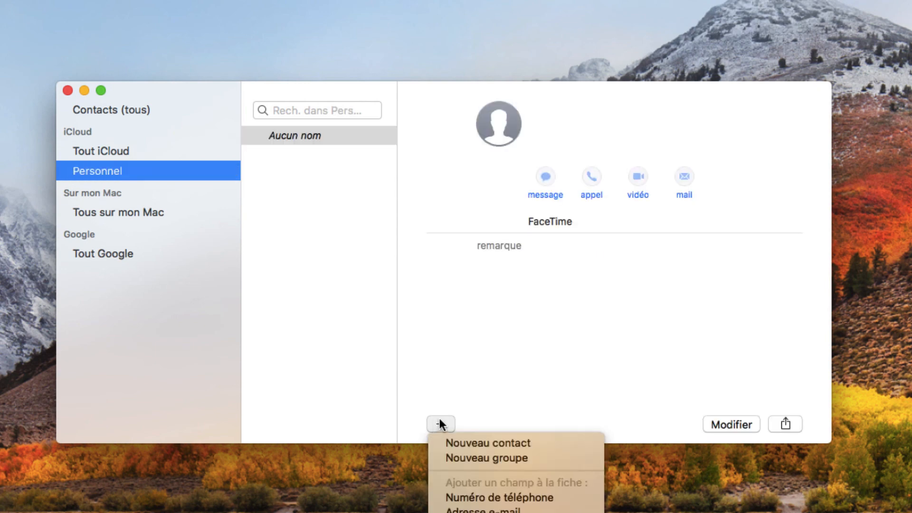
pyautogui.click(486, 458)
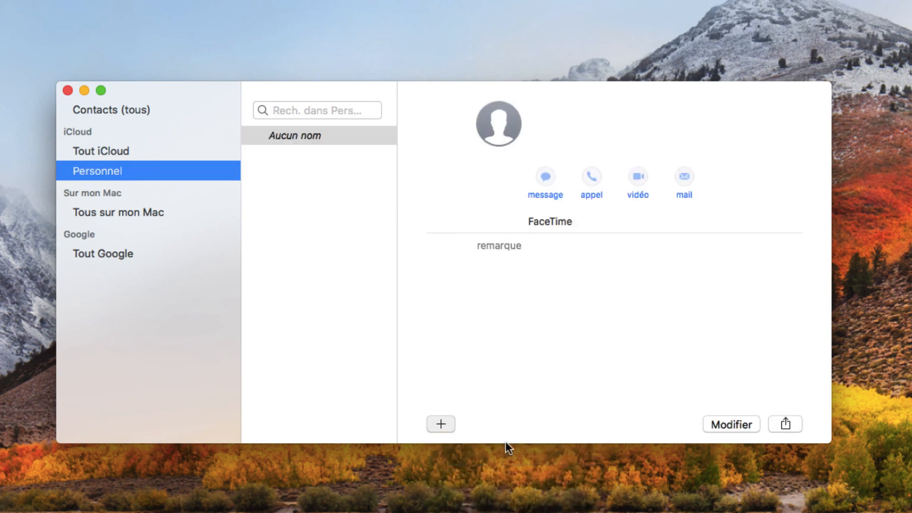
pyautogui.write('Professionnel')
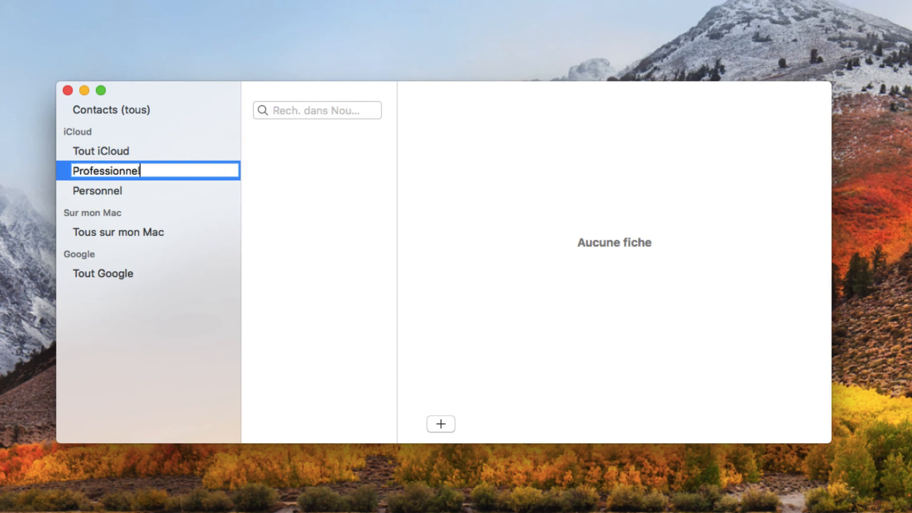
pyautogui.press('Return')
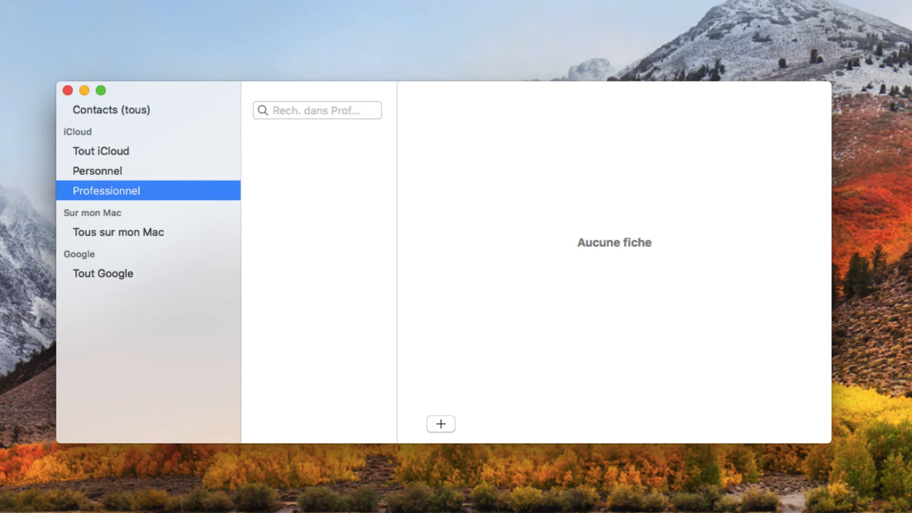
pyautogui.click(123, 153)
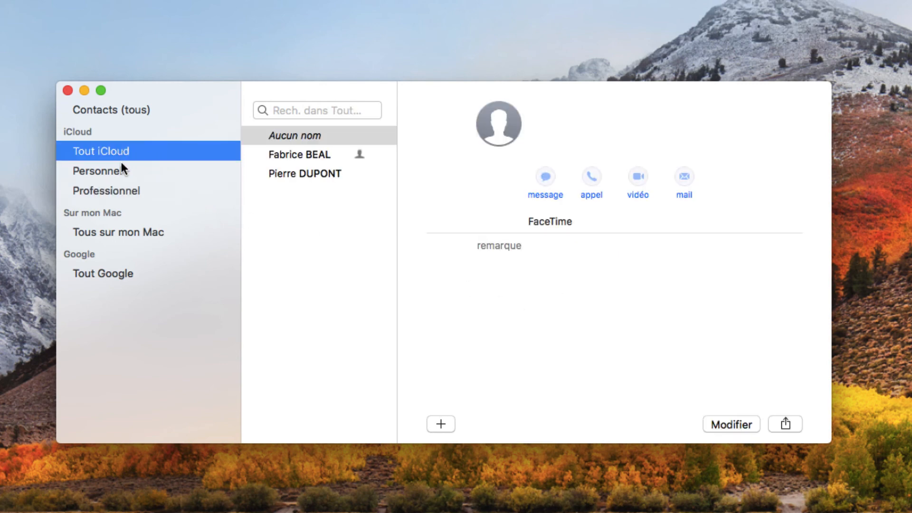
pyautogui.click(114, 172)
# Step: Drag the gingerbread contact onto the Personnel group and confirm it is listed there
pyautogui.click(115, 148)
pyautogui.click(138, 112)
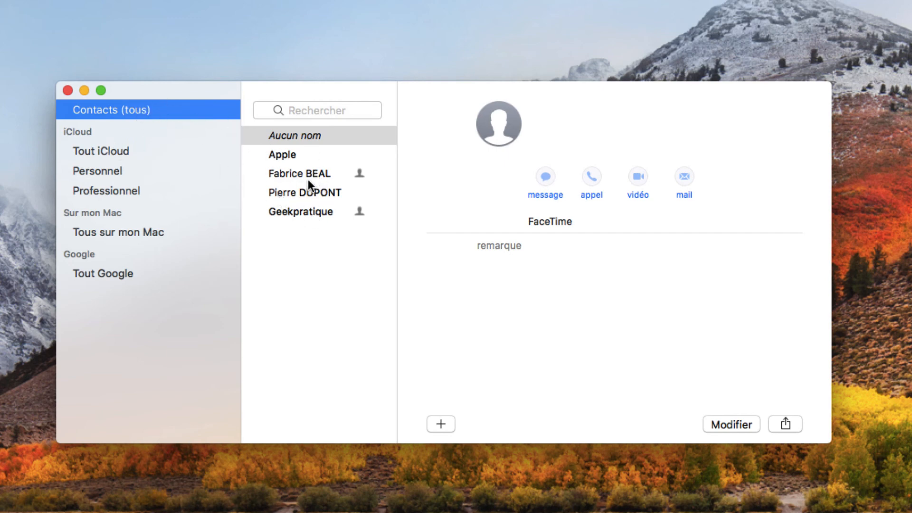
pyautogui.click(306, 189)
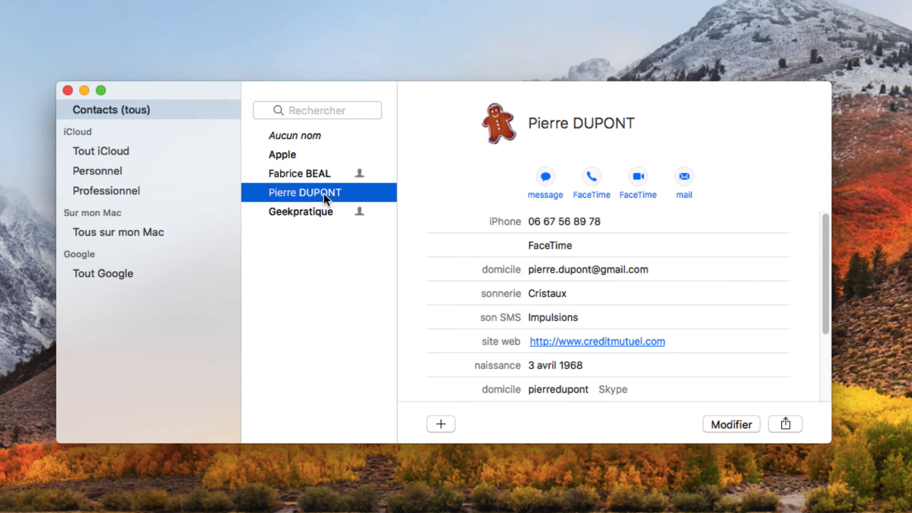
pyautogui.moveTo(321, 192); pyautogui.dragTo(165, 170)
pyautogui.click(118, 170)
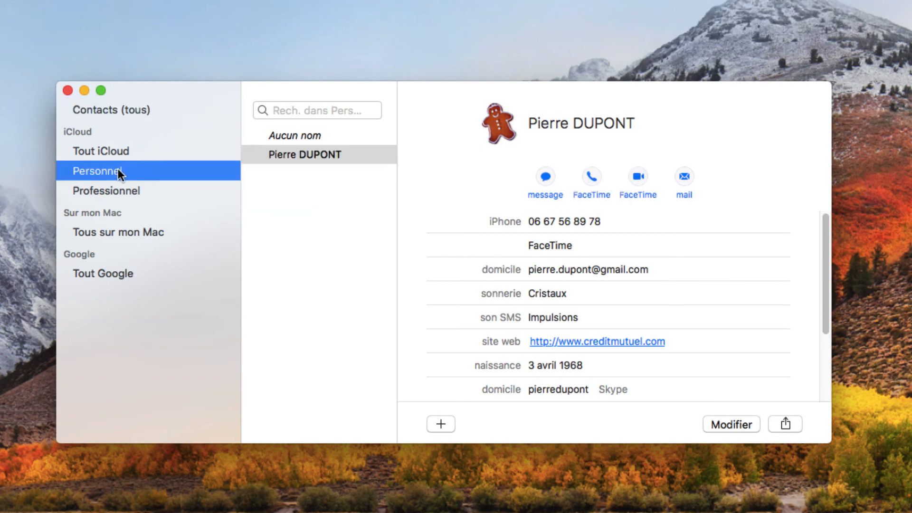
pyautogui.click(309, 154)
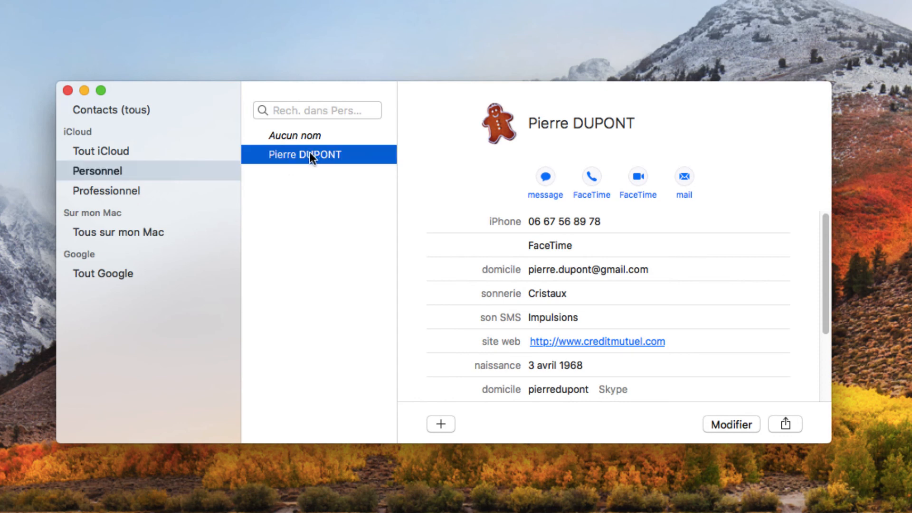
# Step: Browse all contacts and the empty Google list, ending on All iCloud
pyautogui.click(136, 155)
pyautogui.click(135, 104)
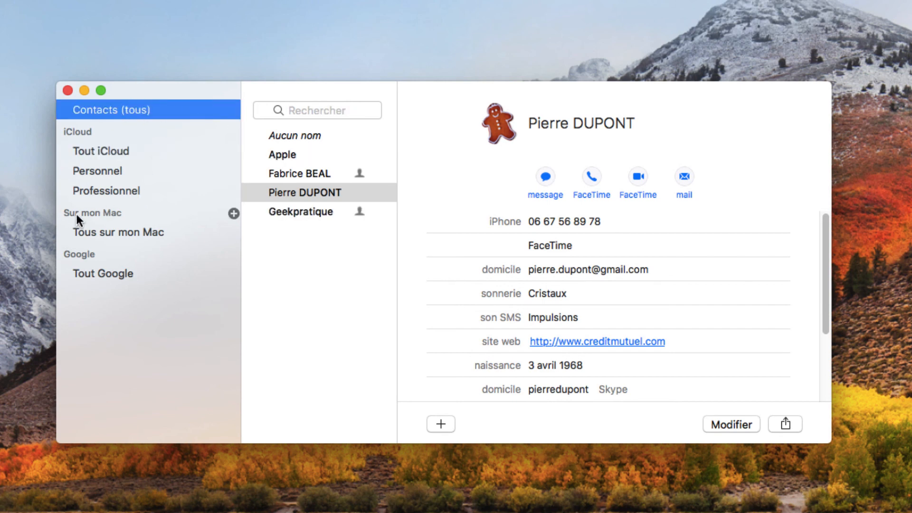
pyautogui.click(94, 271)
pyautogui.click(114, 149)
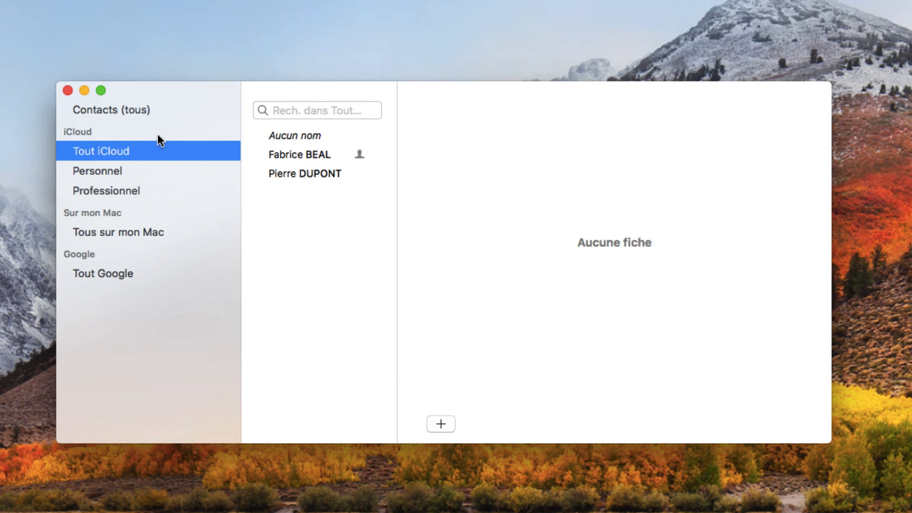
# Step: Drag the e-mail-only contact onto the Professionnel group and check both groups' members
pyautogui.click(139, 111)
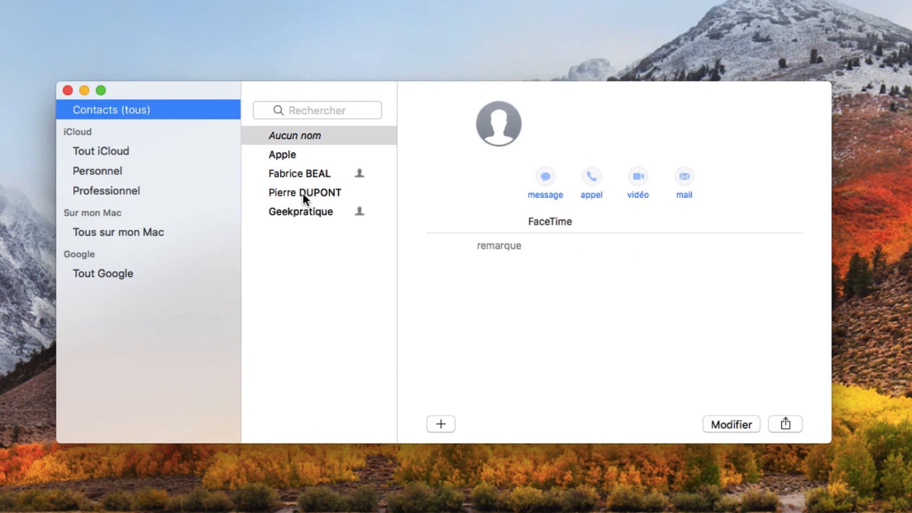
pyautogui.click(307, 209)
pyautogui.click(299, 172)
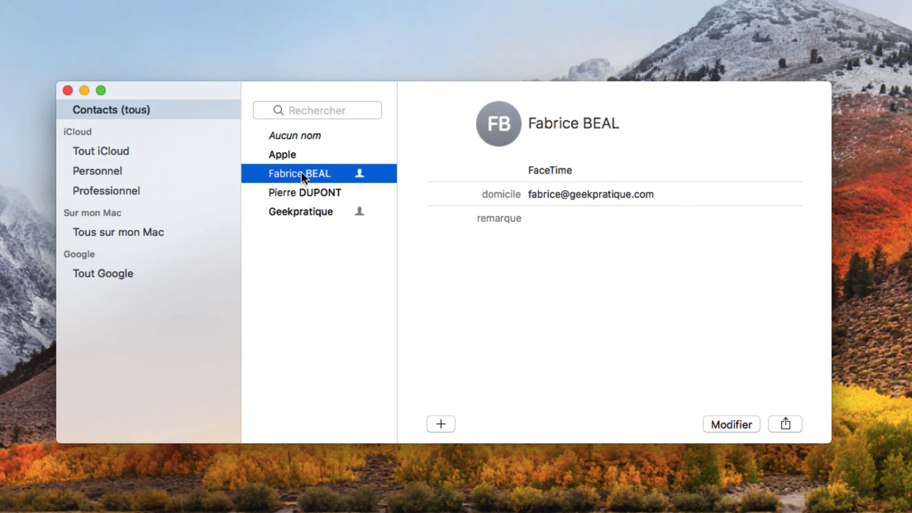
pyautogui.moveTo(302, 172); pyautogui.dragTo(208, 190)
pyautogui.click(119, 172)
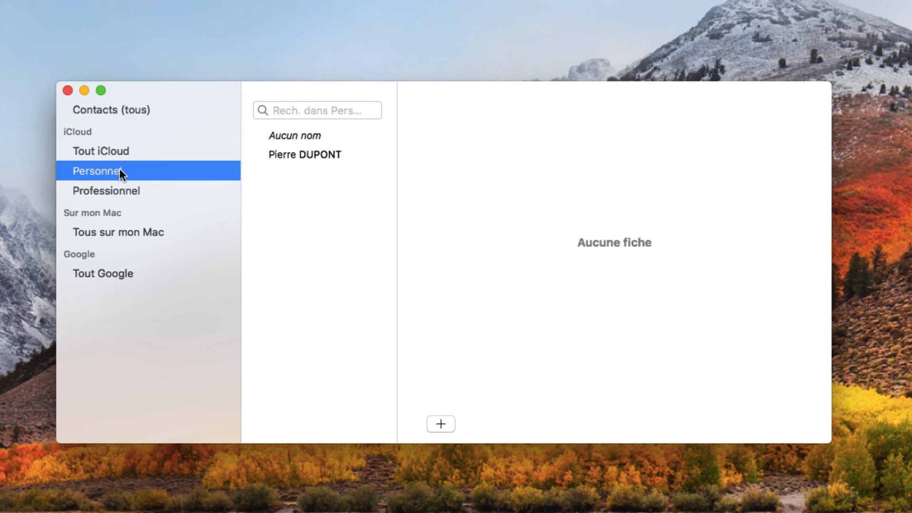
pyautogui.click(138, 189)
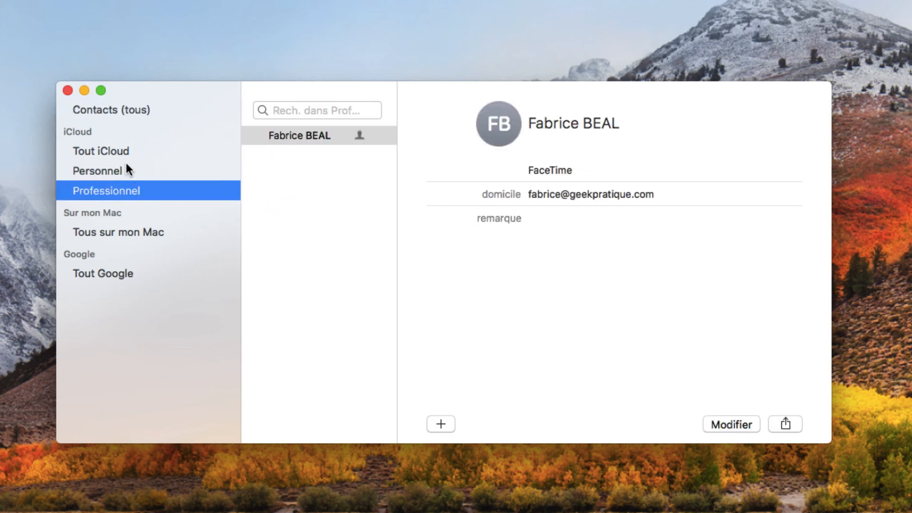
pyautogui.click(126, 169)
# Step: Add the gingerbread contact to Professionnel too and verify both contacts appear there
pyautogui.click(121, 151)
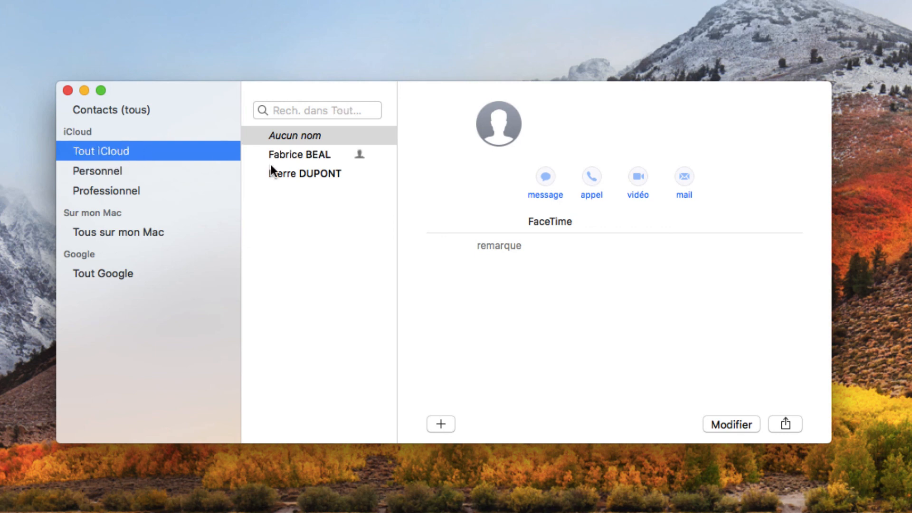
pyautogui.click(318, 174)
pyautogui.moveTo(315, 172); pyautogui.dragTo(122, 190)
pyautogui.click(122, 190)
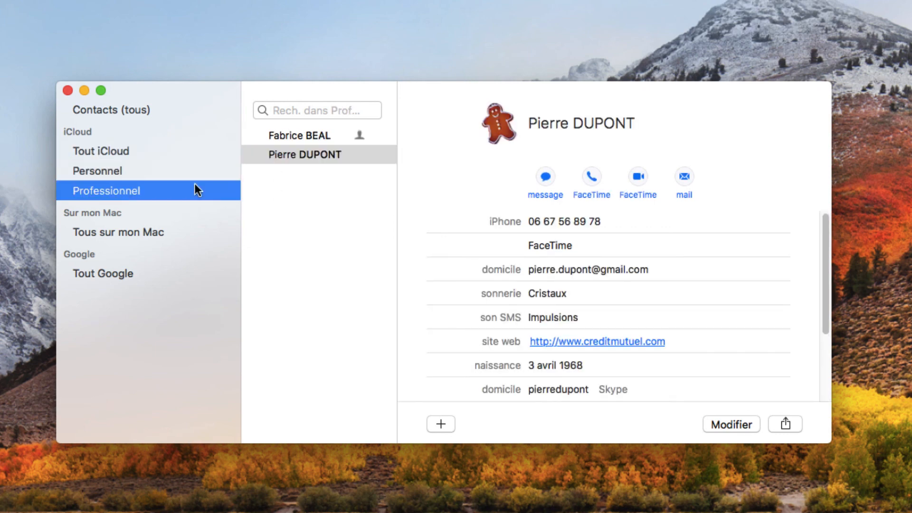
pyautogui.click(292, 136)
pyautogui.click(298, 157)
pyautogui.click(303, 135)
pyautogui.click(299, 148)
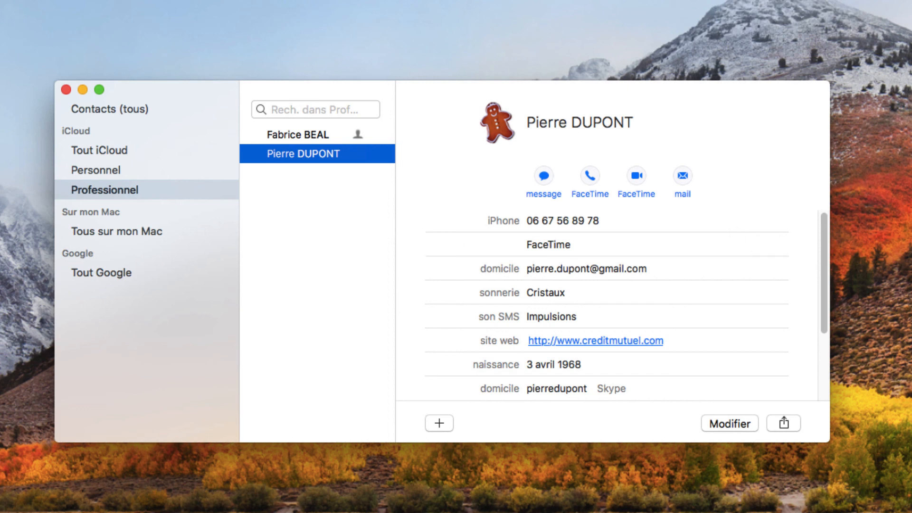
pyautogui.moveTo(824, 226)
pyautogui.mouseDown()
pyautogui.moveTo(815, 321)
pyautogui.moveTo(830, 219)
pyautogui.mouseUp()
pyautogui.moveTo(758, 264)
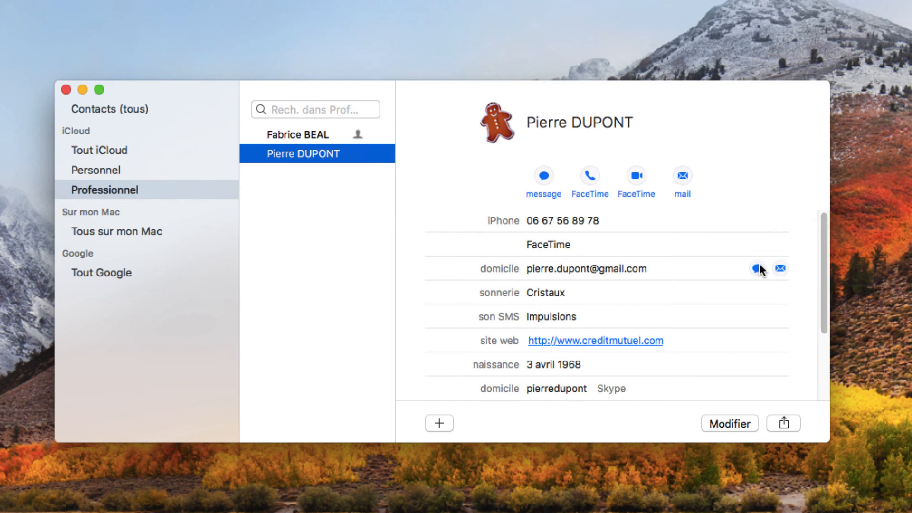